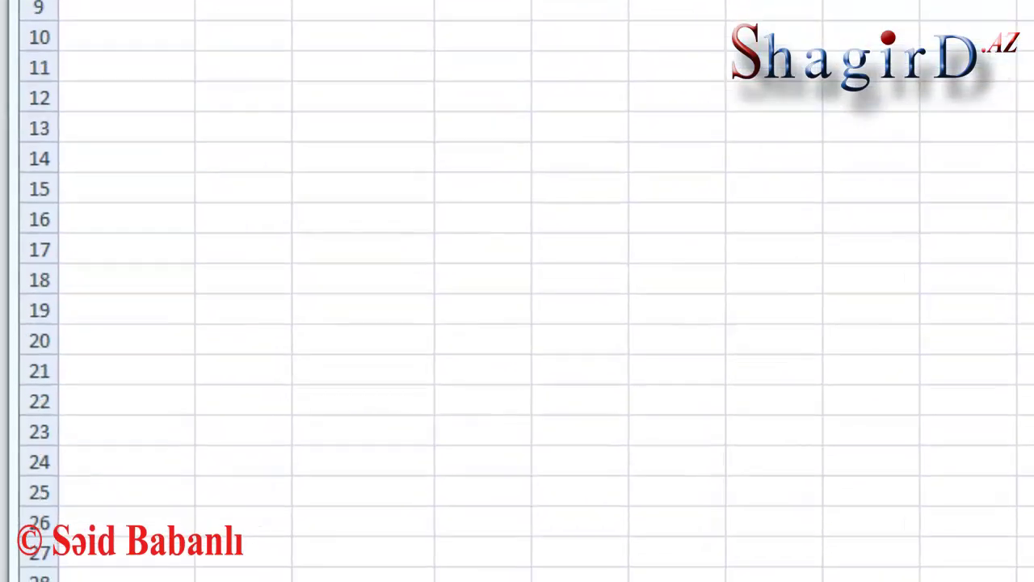
Review the mart and yanvar monthly sales sheets, then switch to the umumi summary sheet
left_click(412, 455)
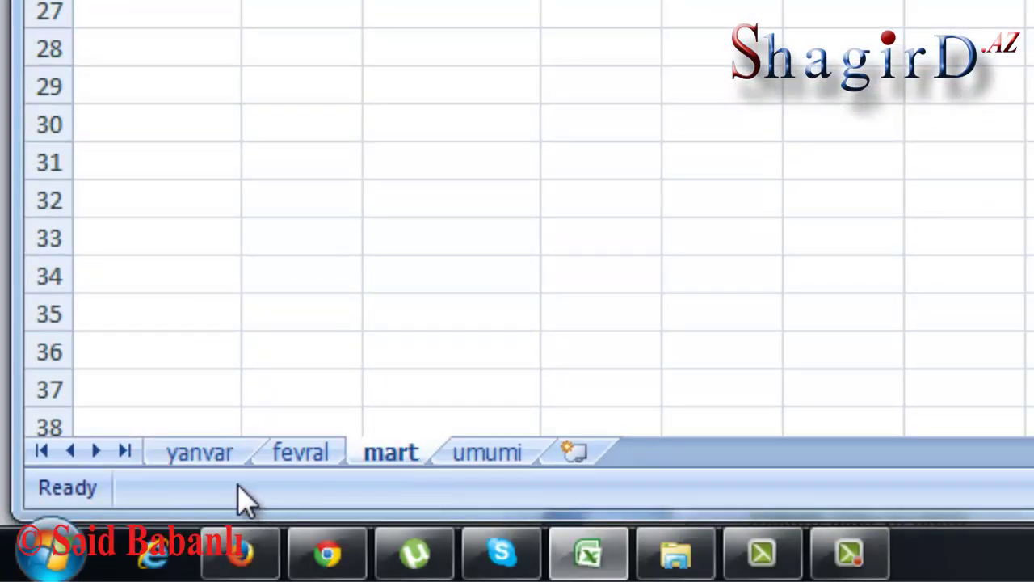
left_click(203, 455)
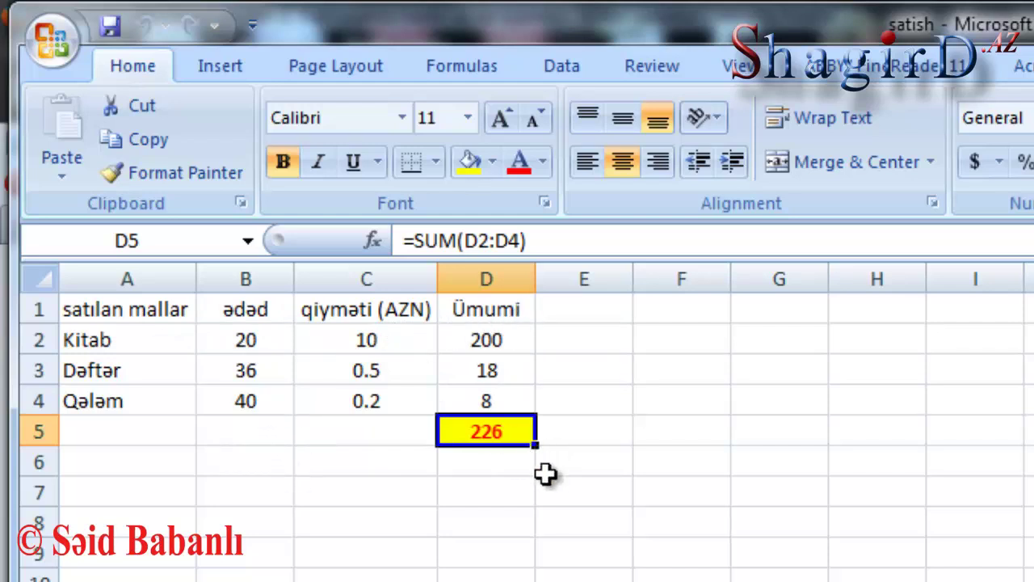
left_click(487, 467)
left_click(494, 429)
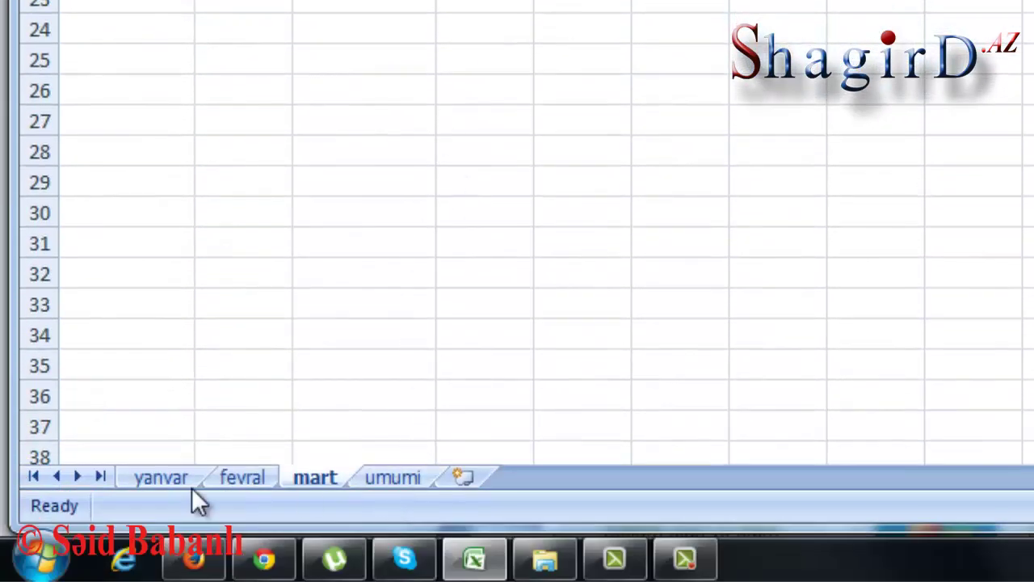
left_click(390, 478)
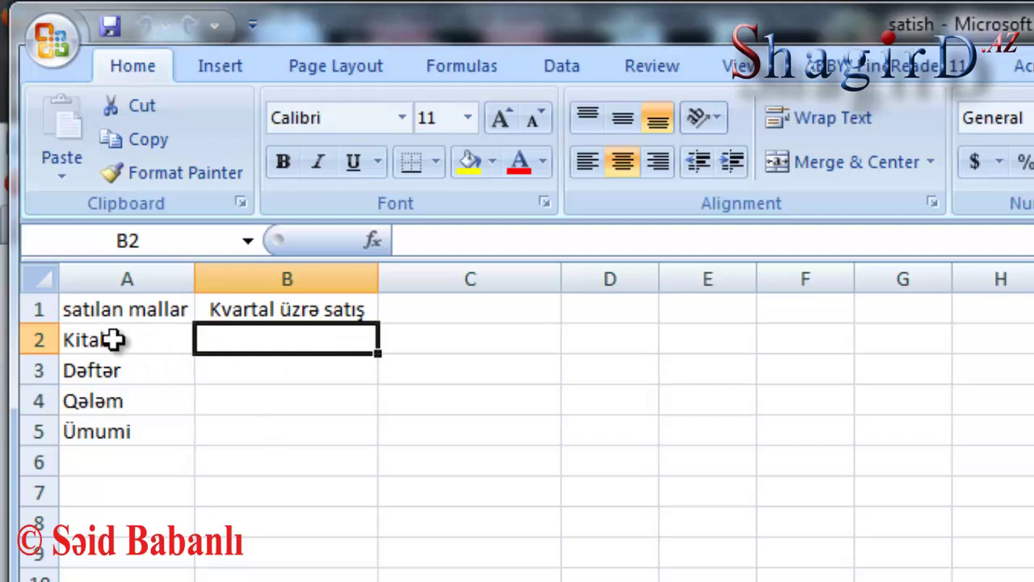
Start a =SUM( formula in B2 for Kitab and bring up its Function Arguments
left_click(113, 340)
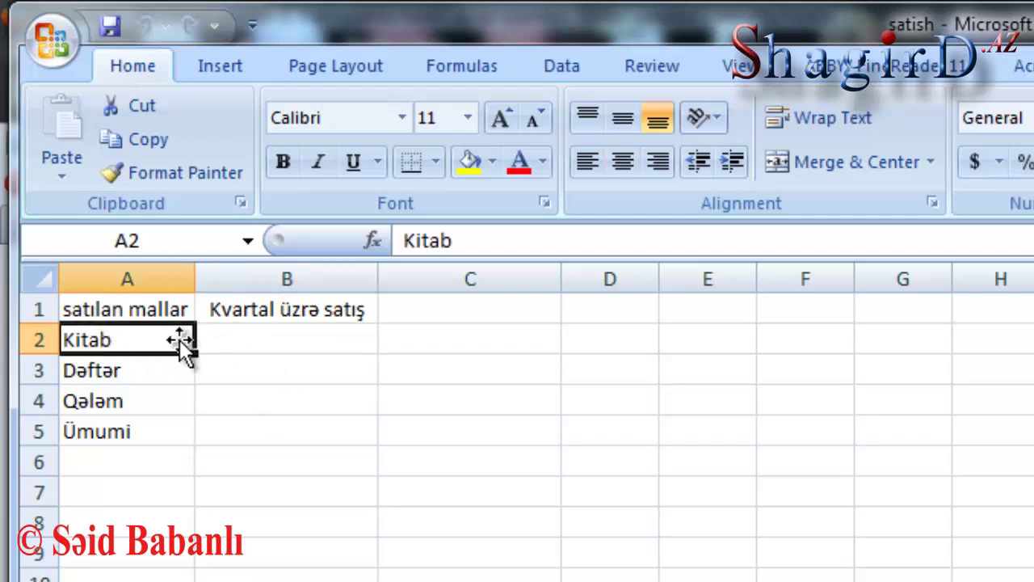
left_click(321, 340)
key("ctrl+e")
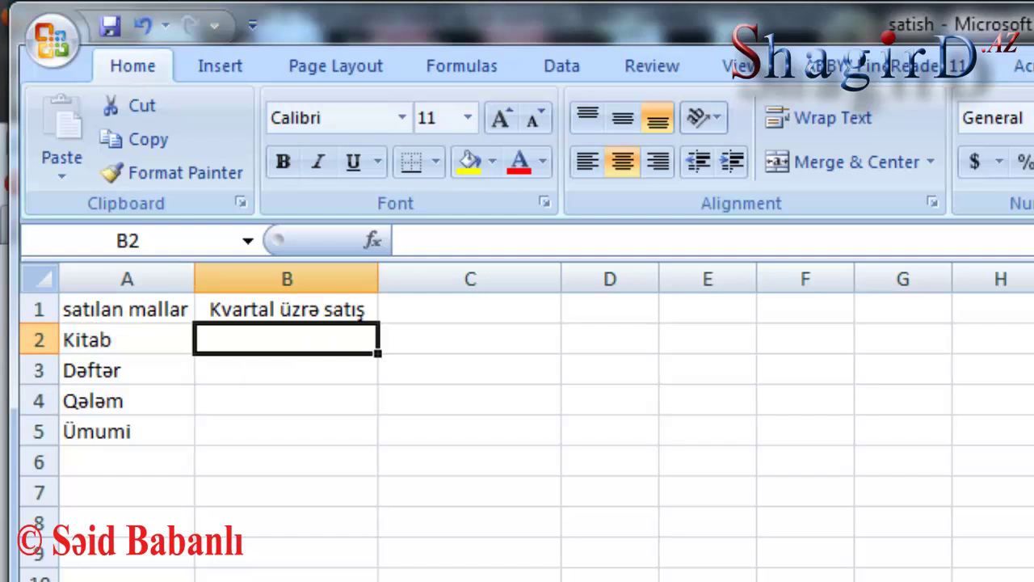
left_click(397, 430)
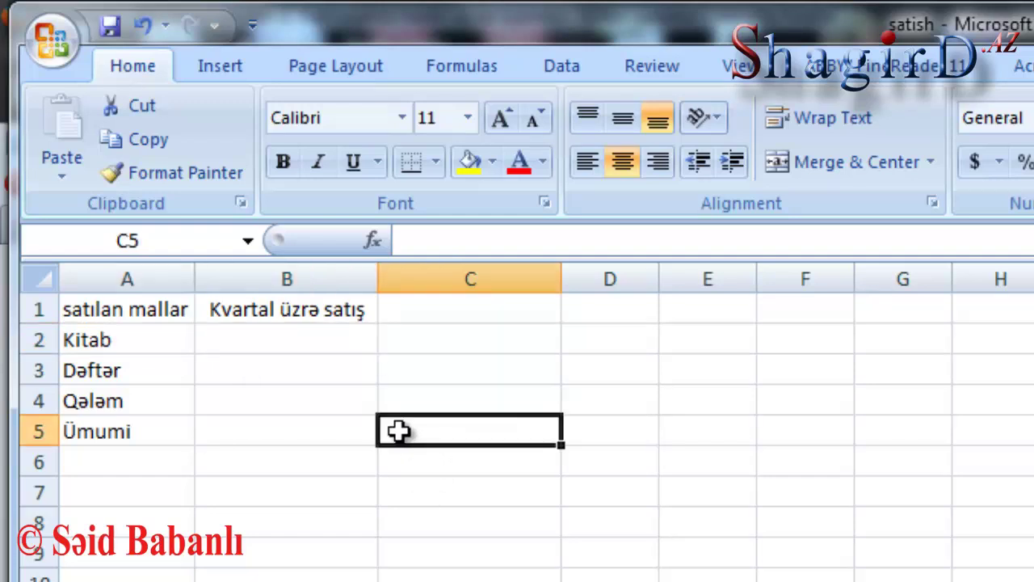
left_click(262, 339)
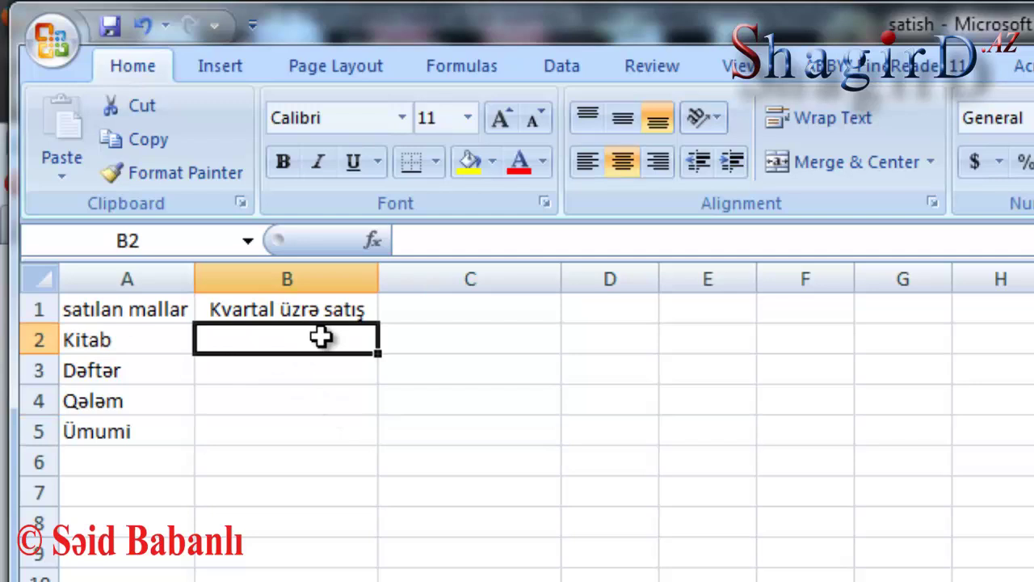
type("=s")
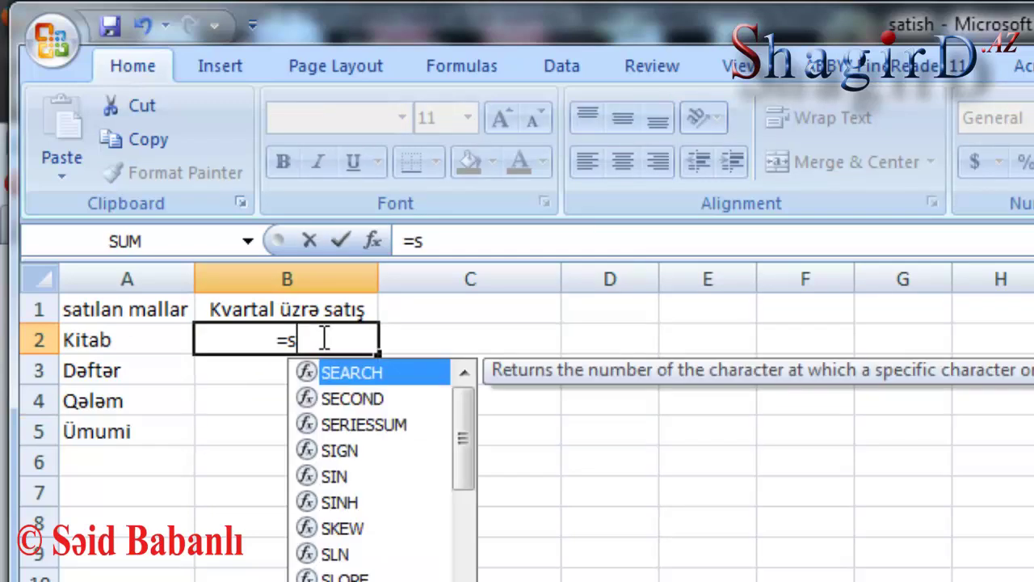
type("um(")
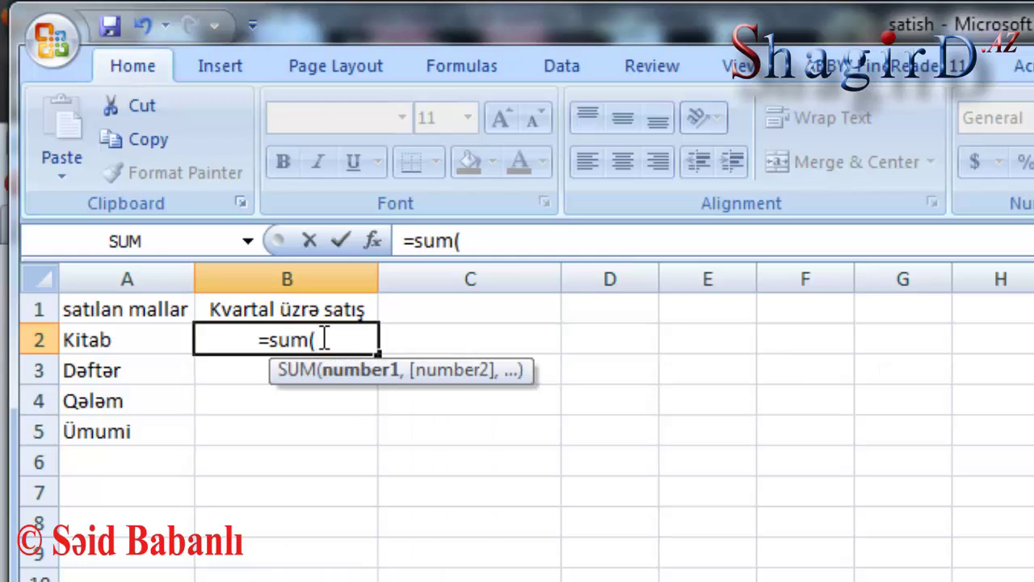
left_click(374, 239)
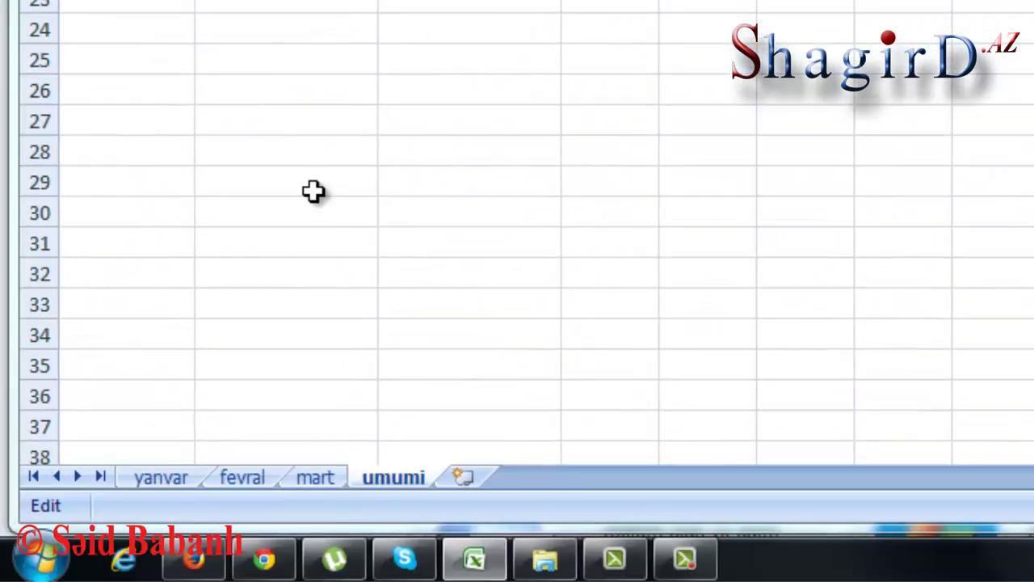
Fill B2 with =SUM(yanvar!D2,fevral!D2,mart!D2), giving Kitab's quarterly total of 1130
left_click(161, 478)
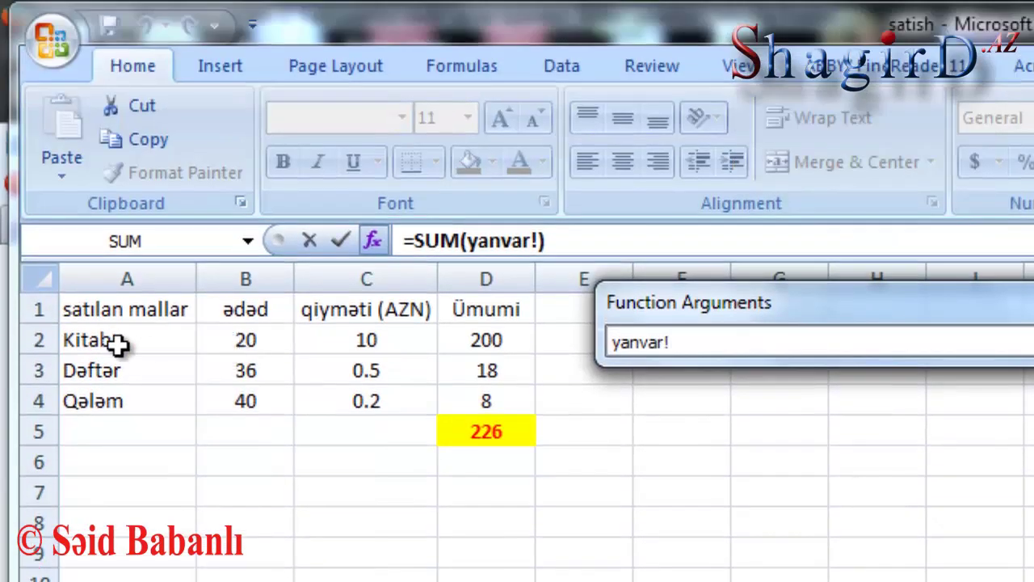
left_click(465, 342)
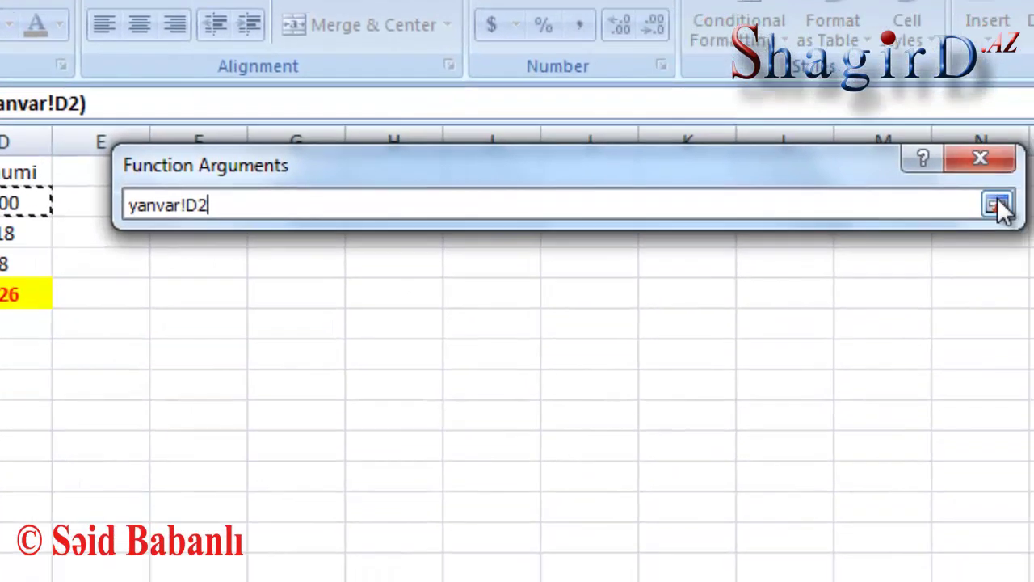
left_click(997, 202)
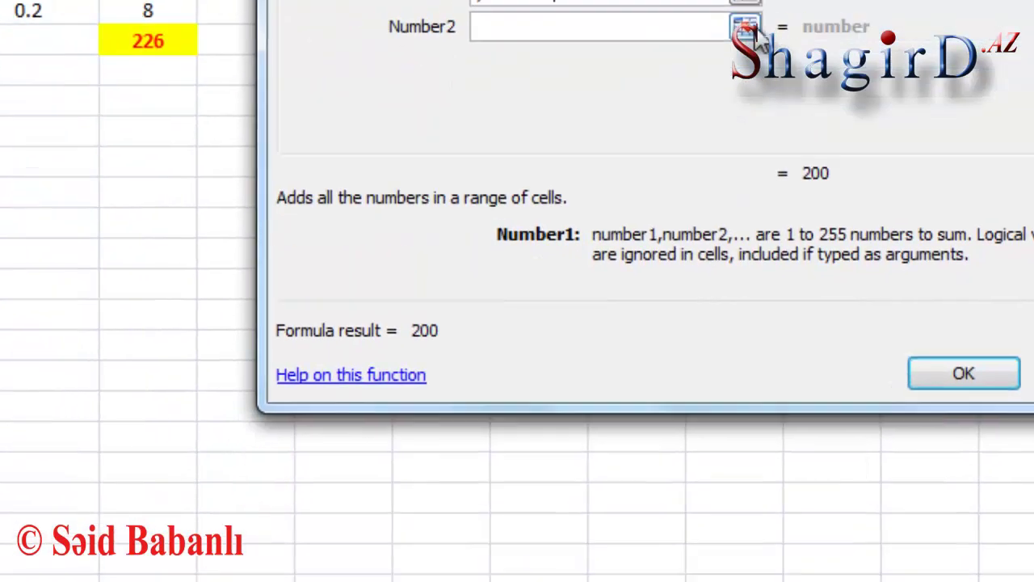
left_click(599, 282)
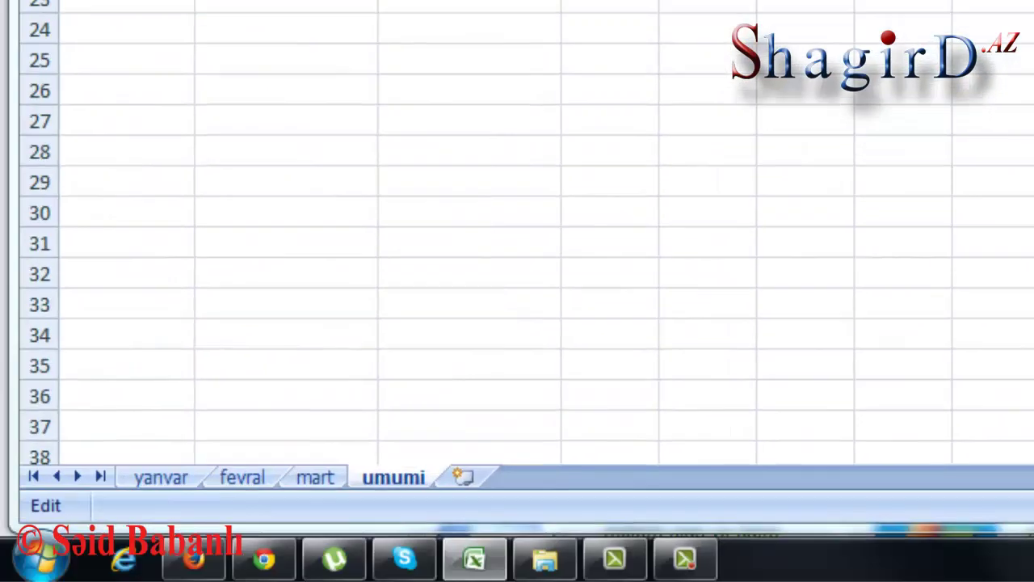
left_click(222, 479)
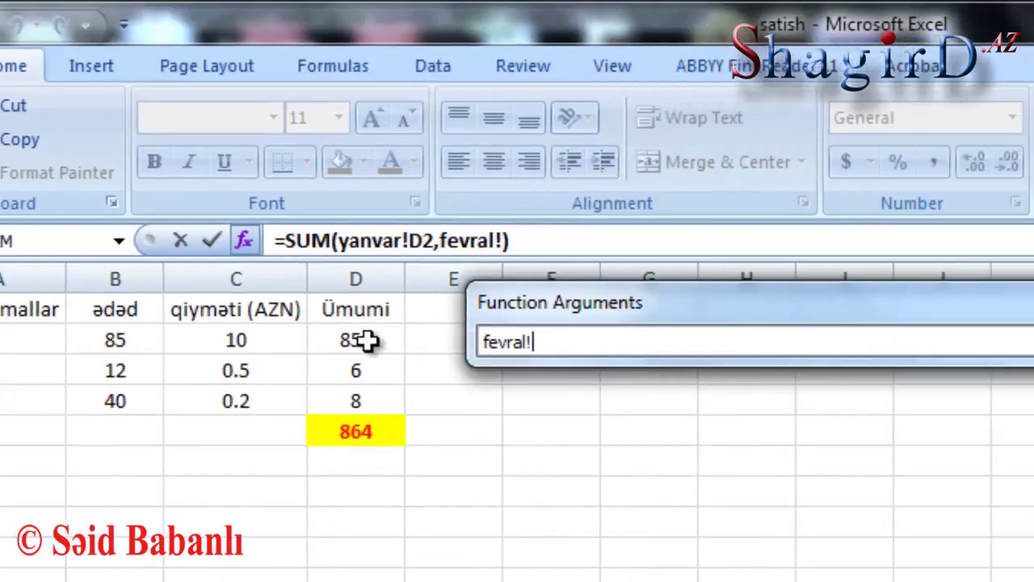
left_click(366, 341)
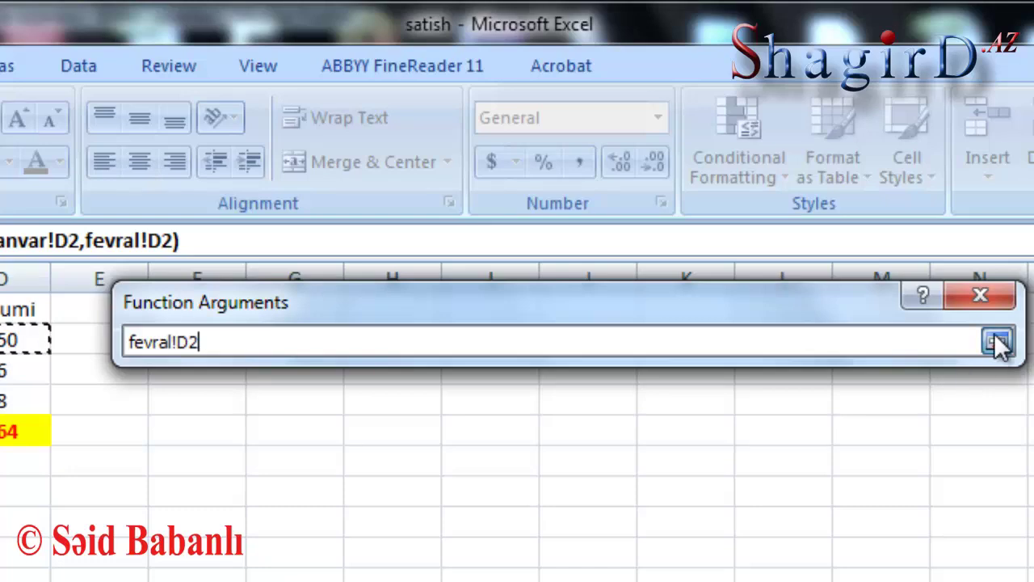
left_click(998, 342)
left_click(600, 452)
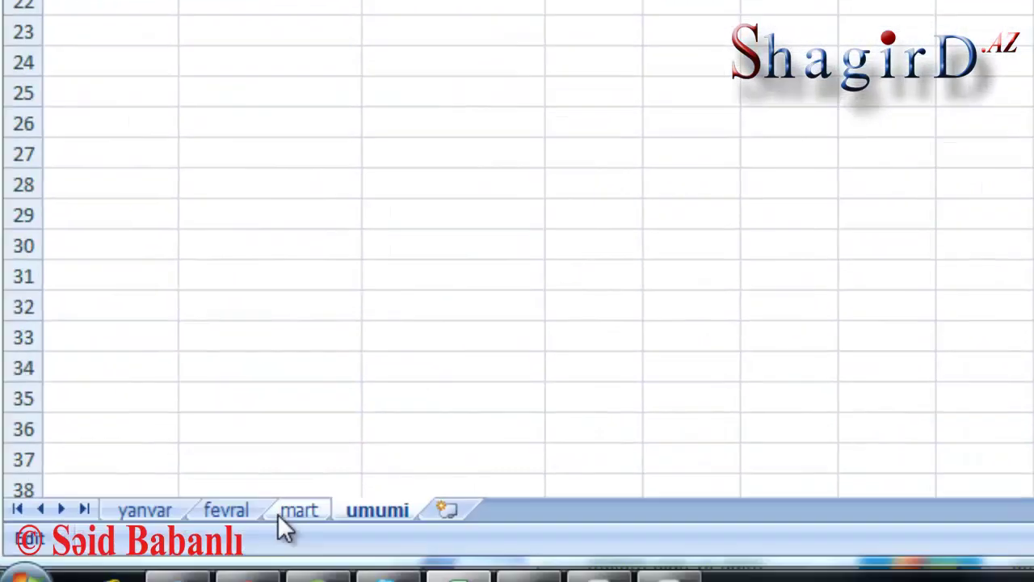
left_click(316, 480)
left_click(160, 340)
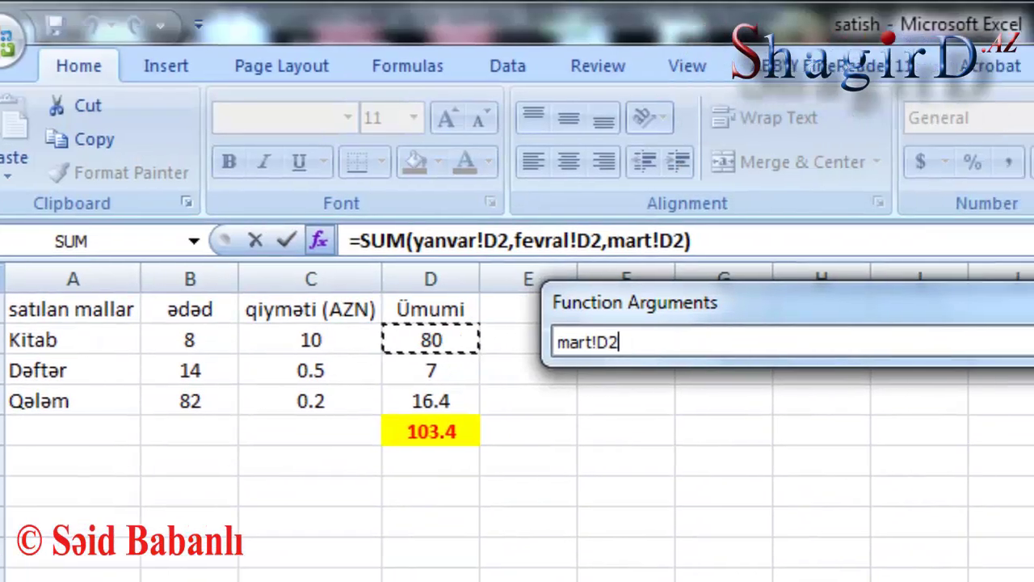
left_click(937, 340)
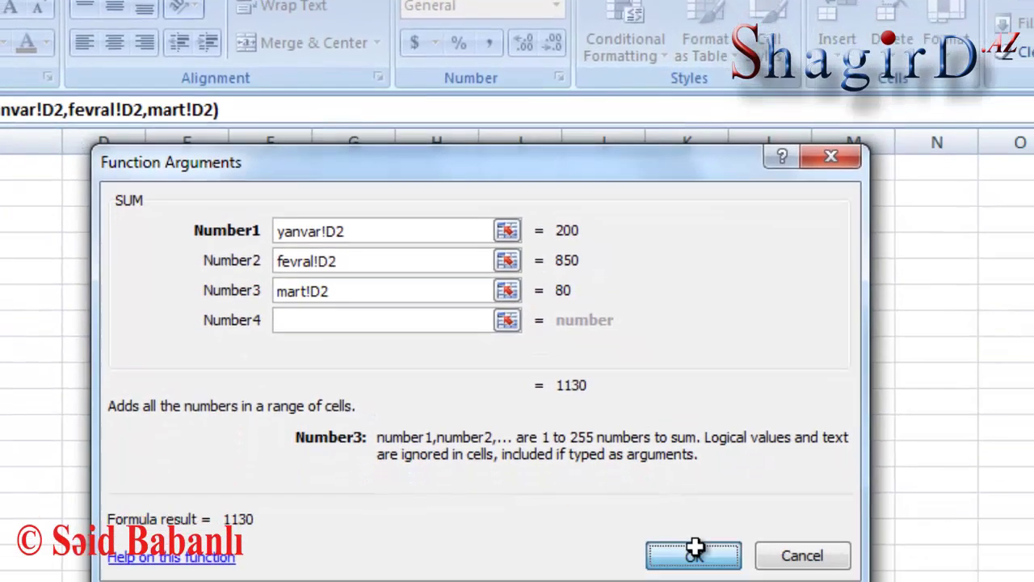
key("Return")
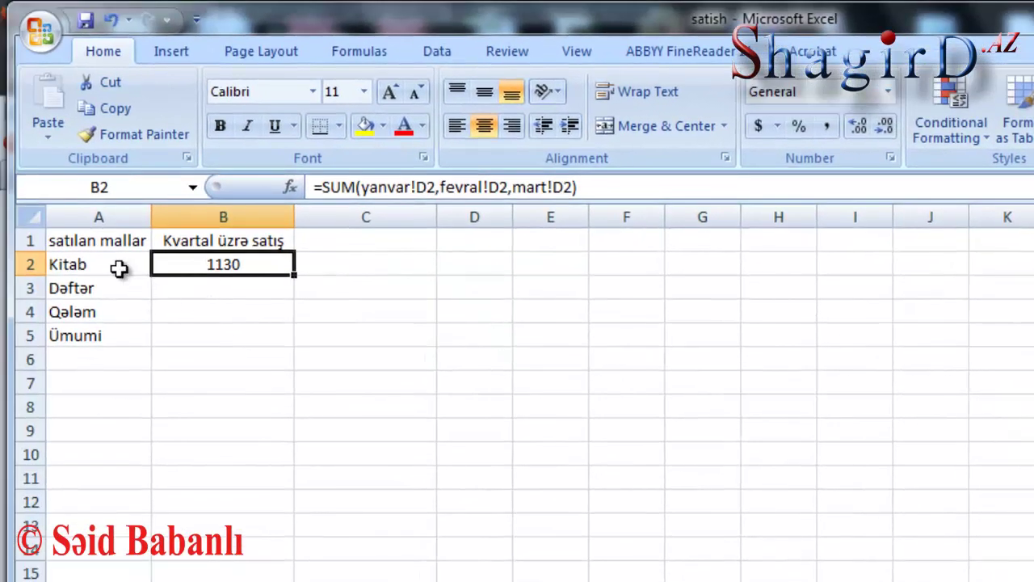
Start a =SUM( formula in B3 for Dəftər with yanvar!D3 as the first argument
left_click(232, 286)
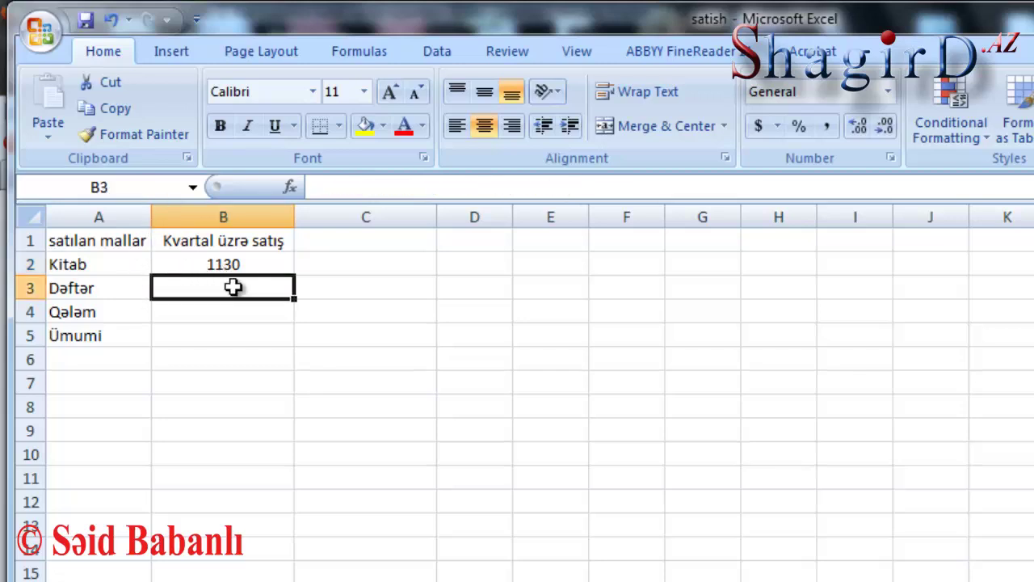
type("=")
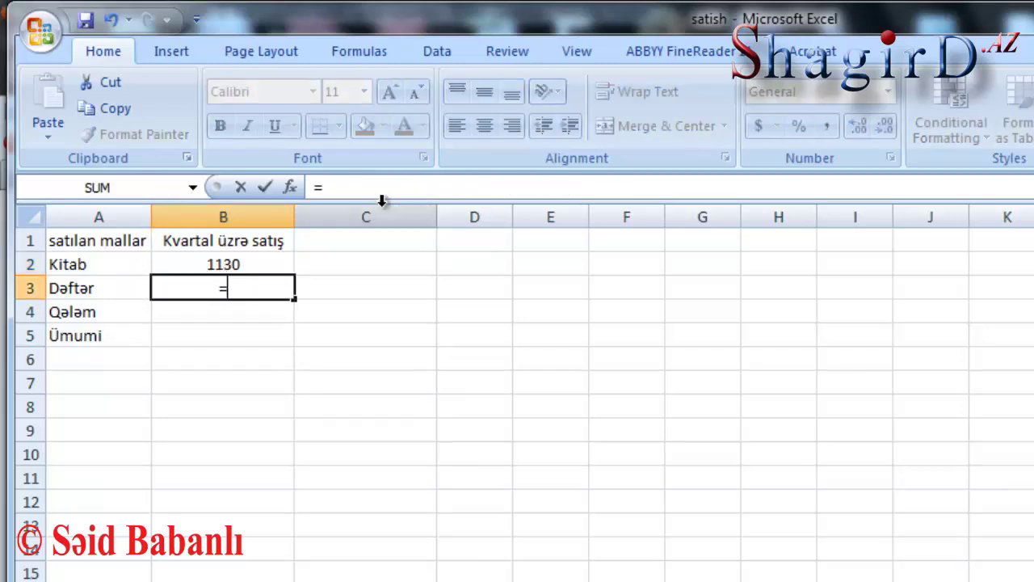
type("su")
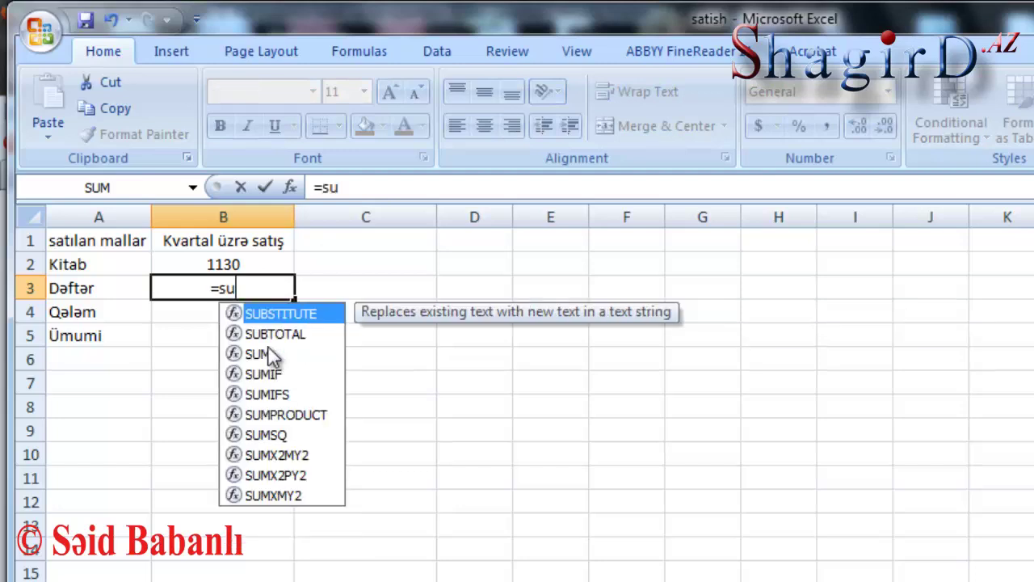
type("m(")
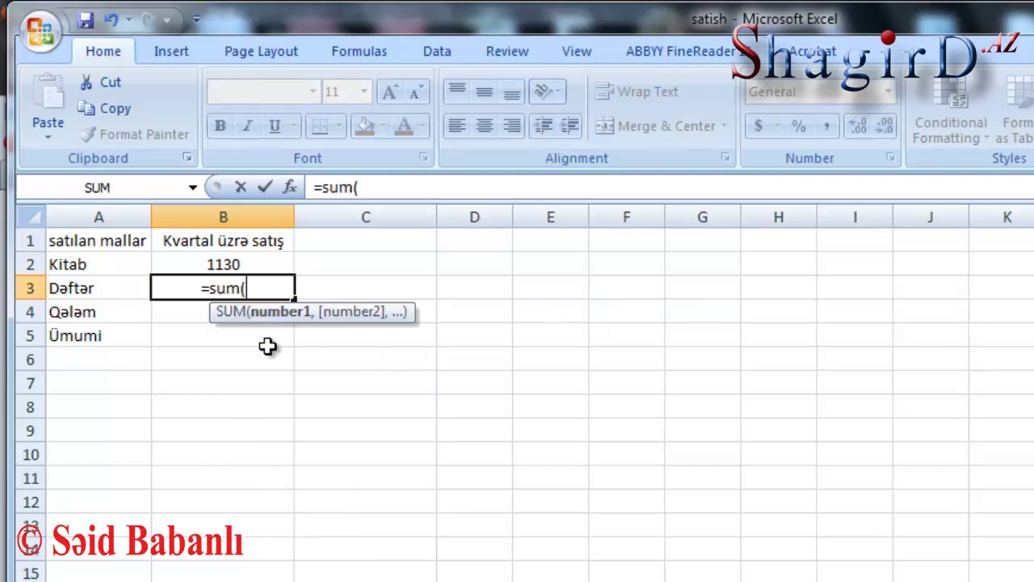
left_click(289, 186)
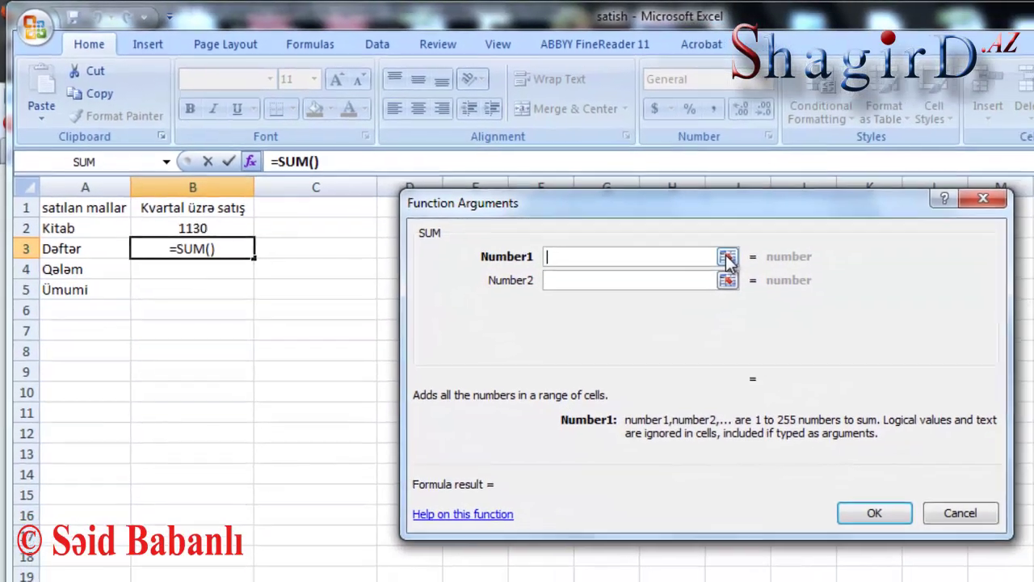
left_click(843, 297)
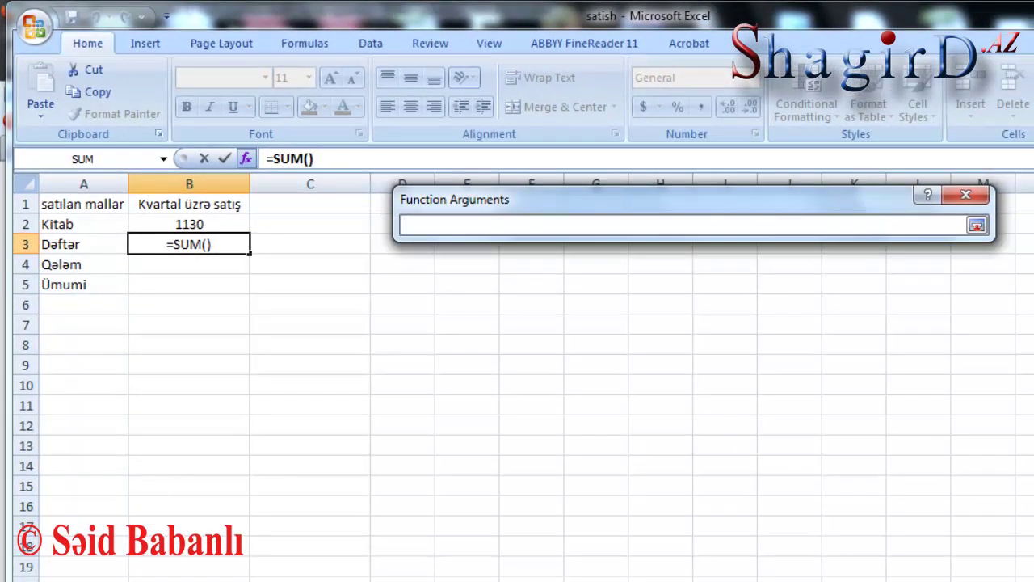
key("ctrl+Page_Down")
left_click(321, 244)
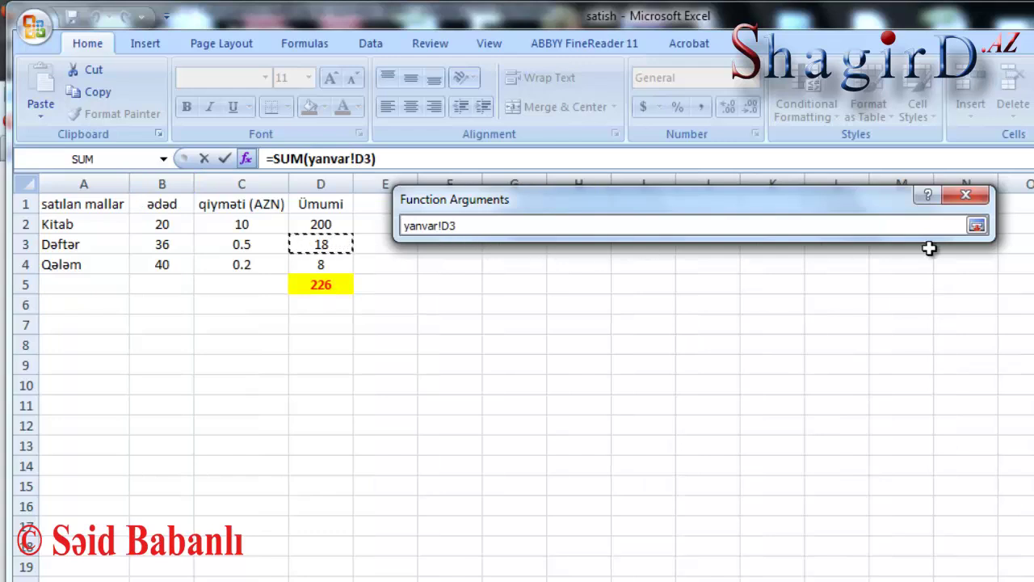
left_click(977, 225)
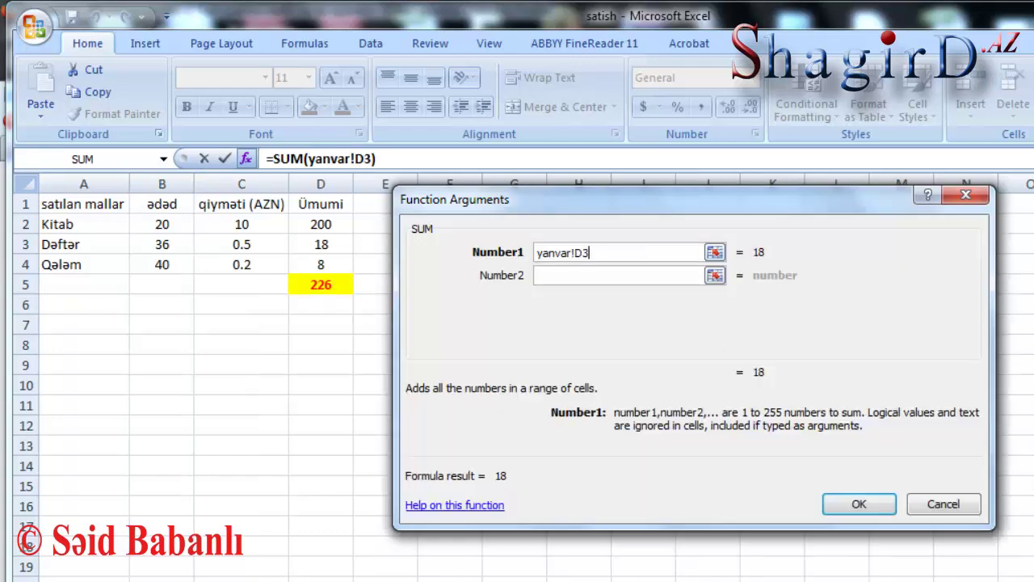
Add fevral!D3 and mart!D3 and confirm, giving Dəftər's quarterly total of 31
left_click(715, 275)
key("ctrl+Page_Down")
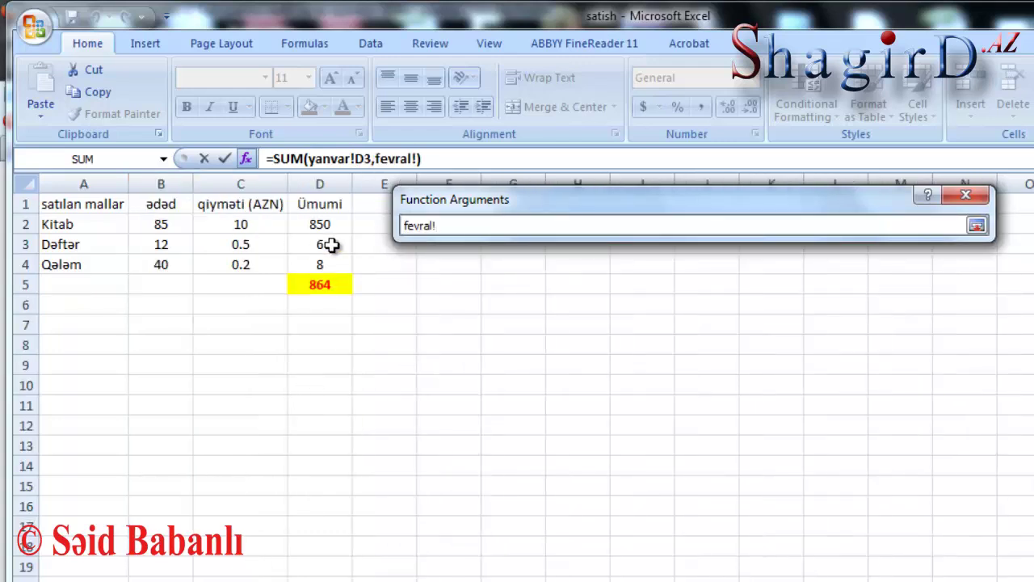
left_click(330, 242)
left_click(977, 225)
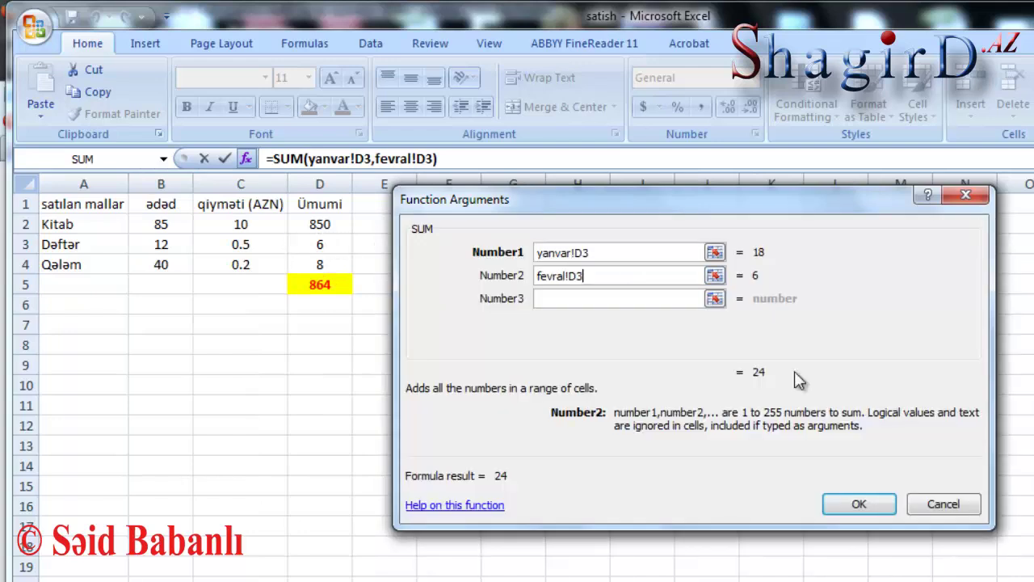
left_click(715, 298)
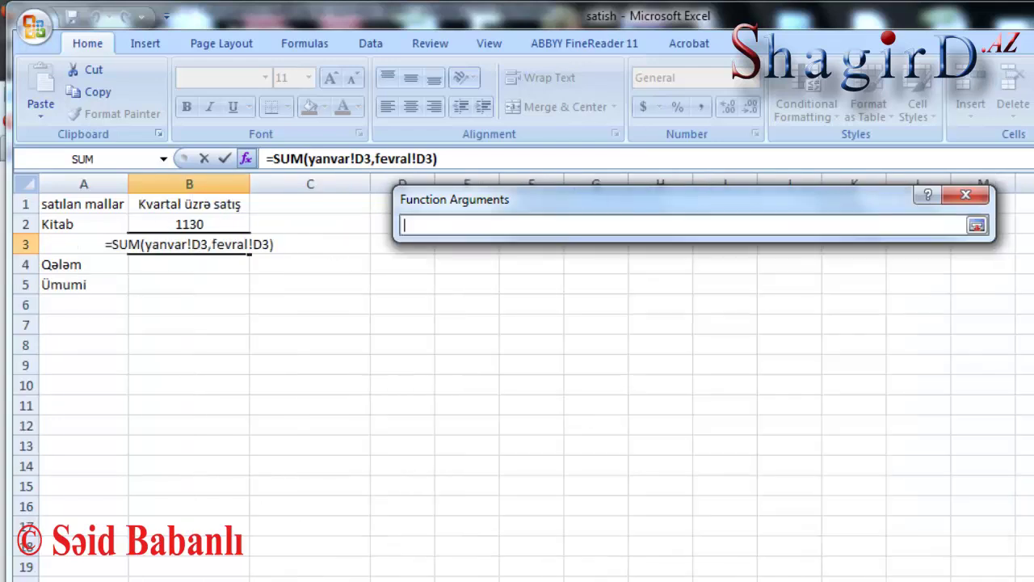
left_click(279, 558)
left_click(325, 244)
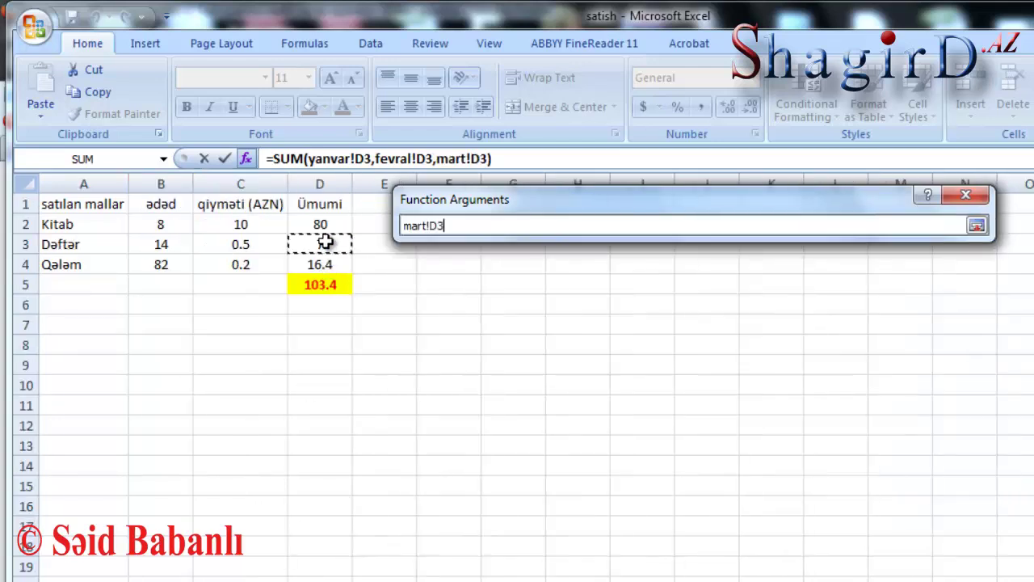
left_click(977, 225)
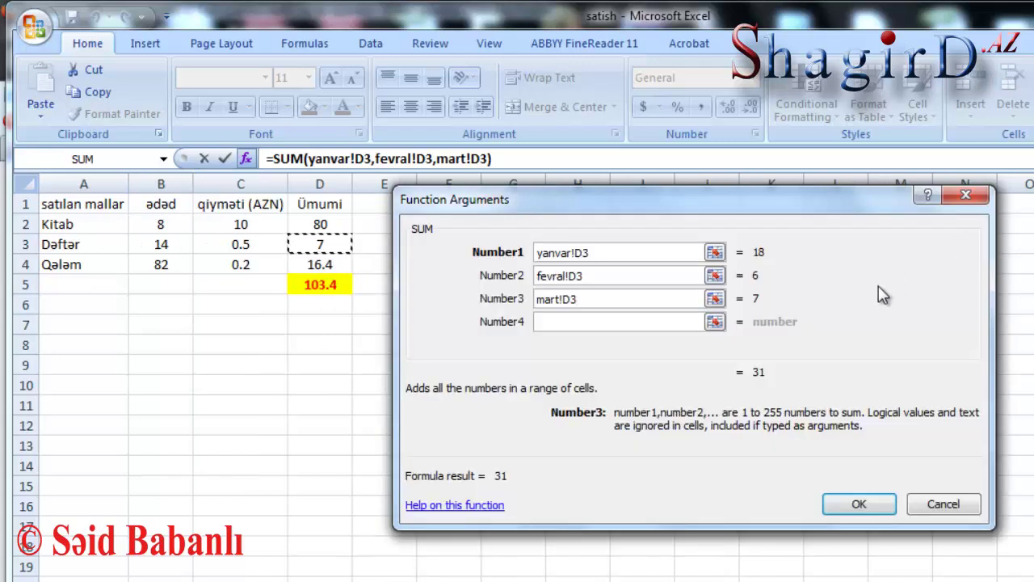
key("Return")
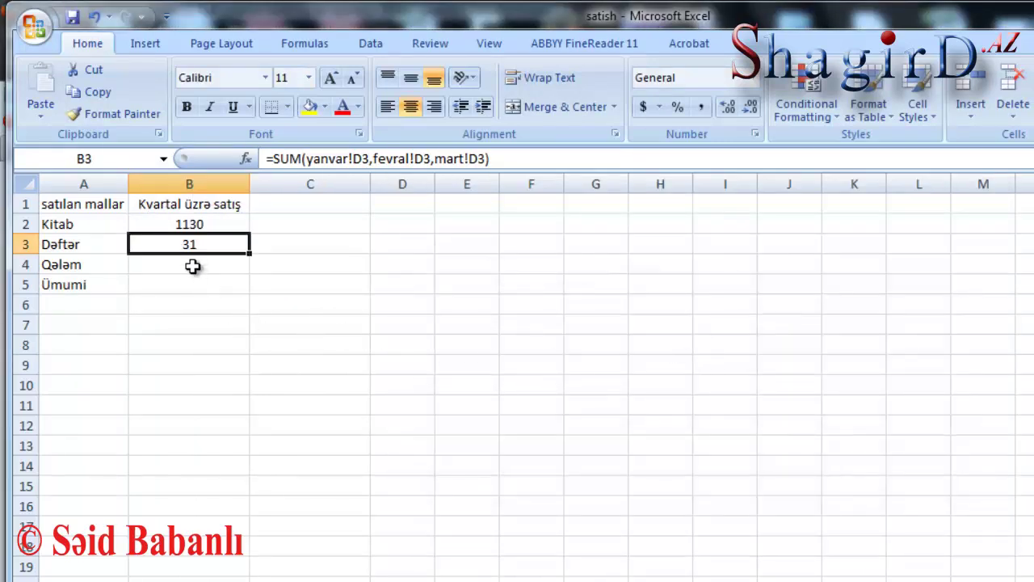
left_click(195, 266)
Start a =SUM( formula in B4 for Qələm with yanvar!D4 as the first argument
type("=")
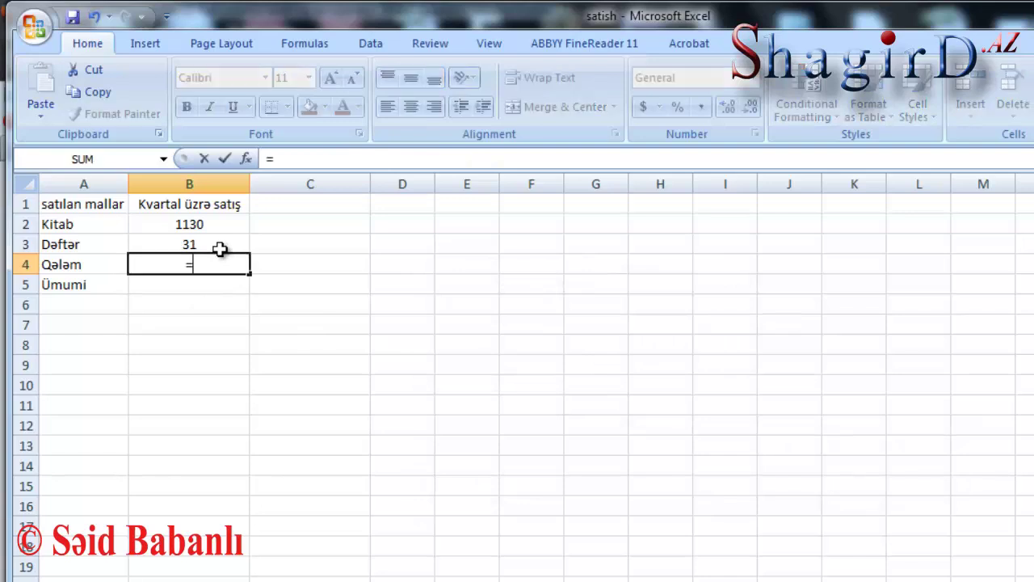
type("su")
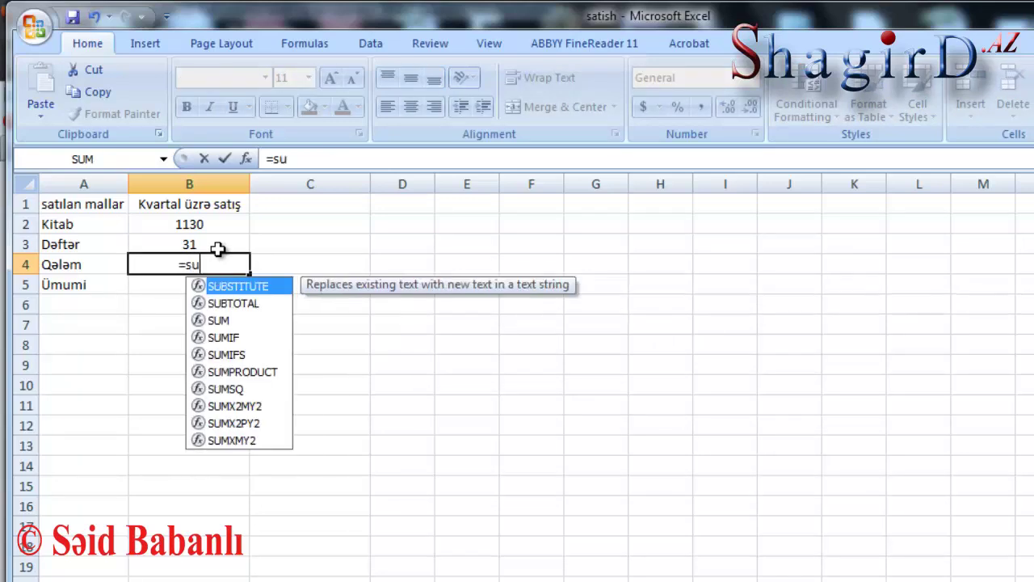
type("m(")
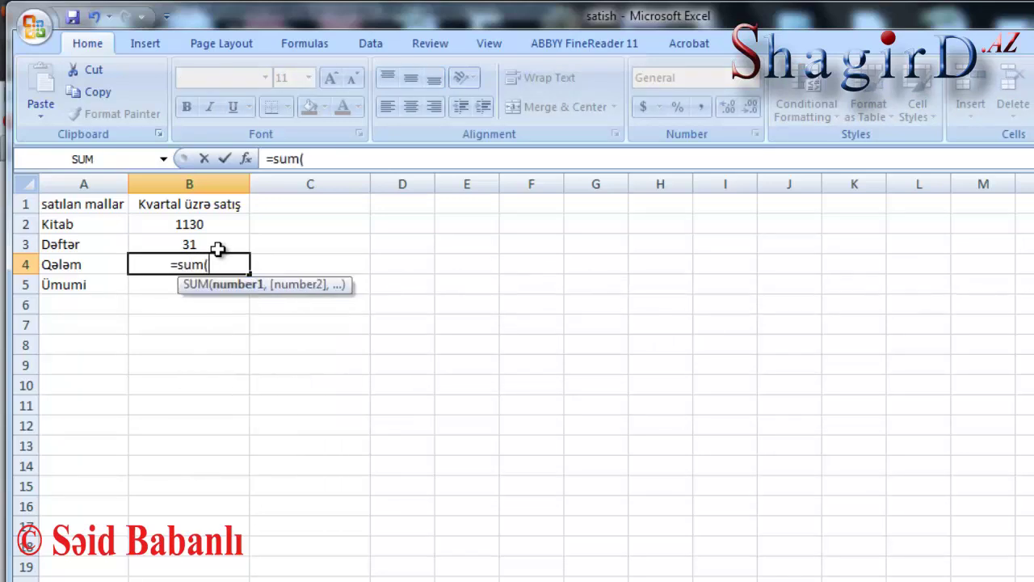
left_click(247, 159)
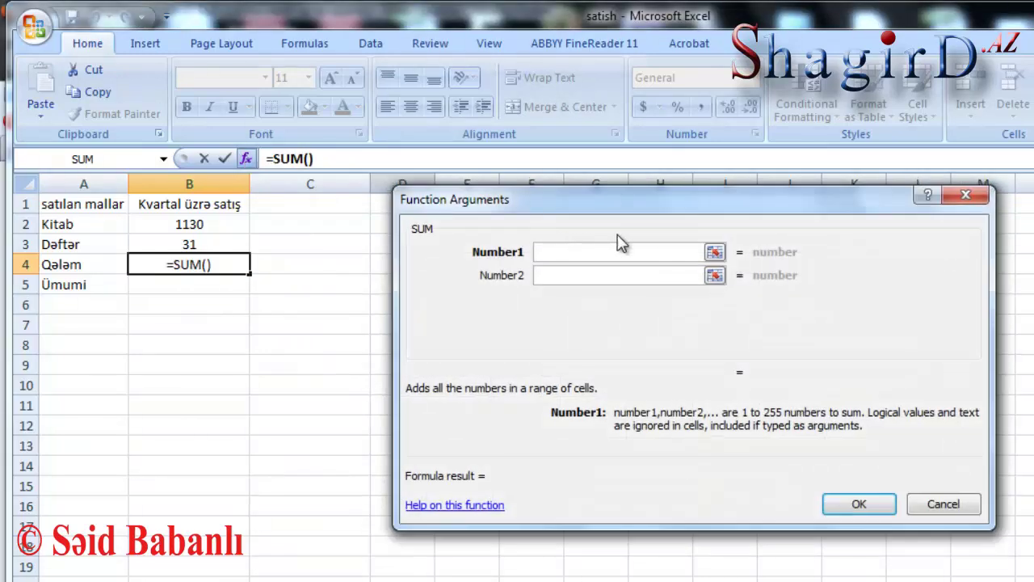
left_click(716, 255)
left_click(173, 576)
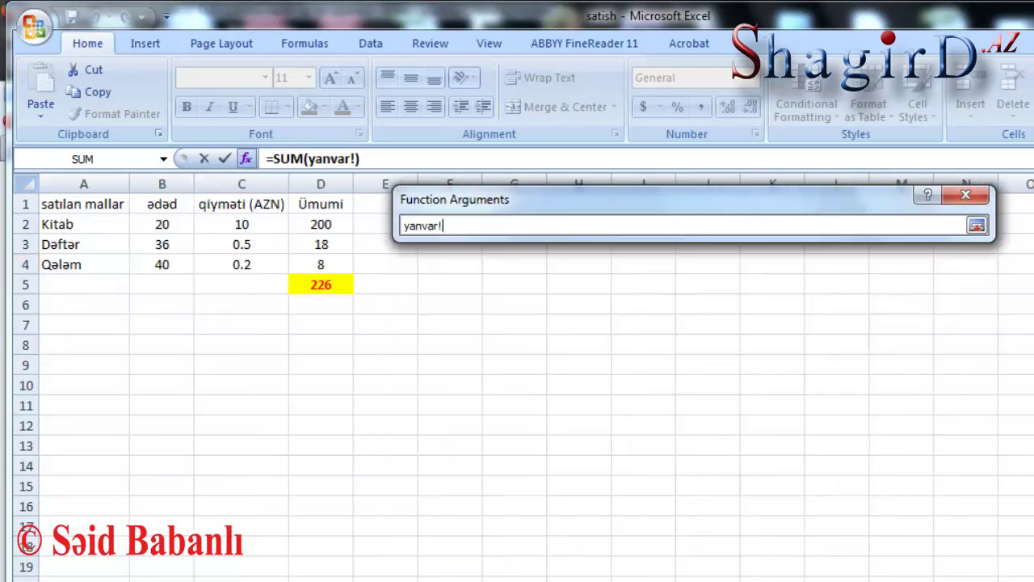
left_click(318, 262)
key("Return")
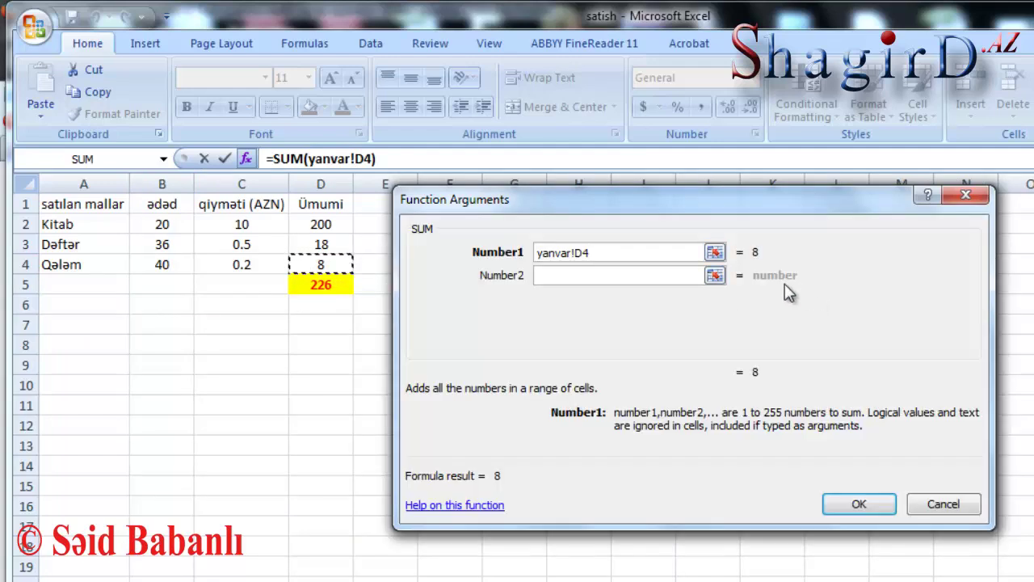
Add fevral!D4 and mart!D4 and confirm, giving Qələm's quarterly total of 32.4
left_click(715, 276)
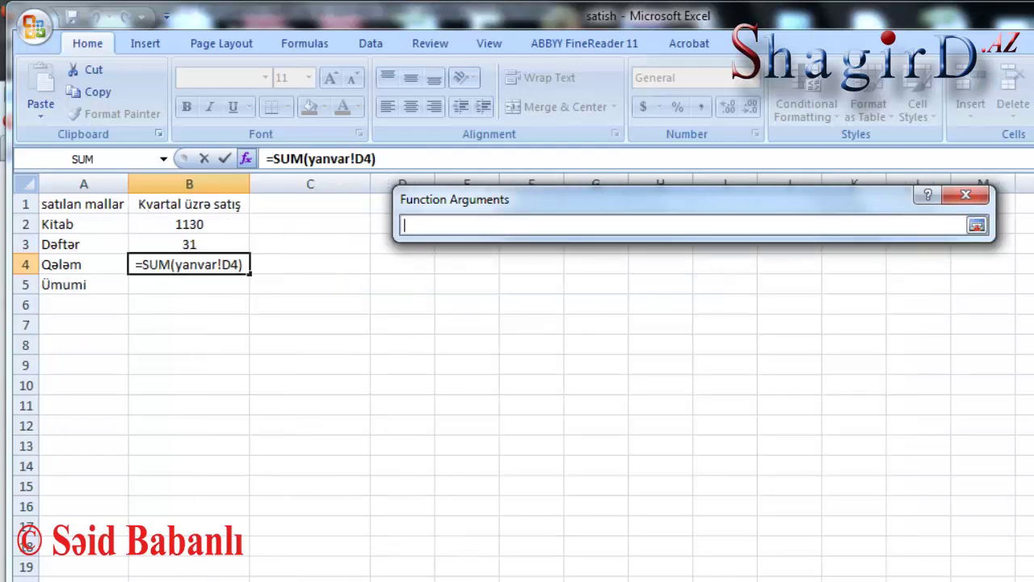
left_click(214, 575)
left_click(323, 261)
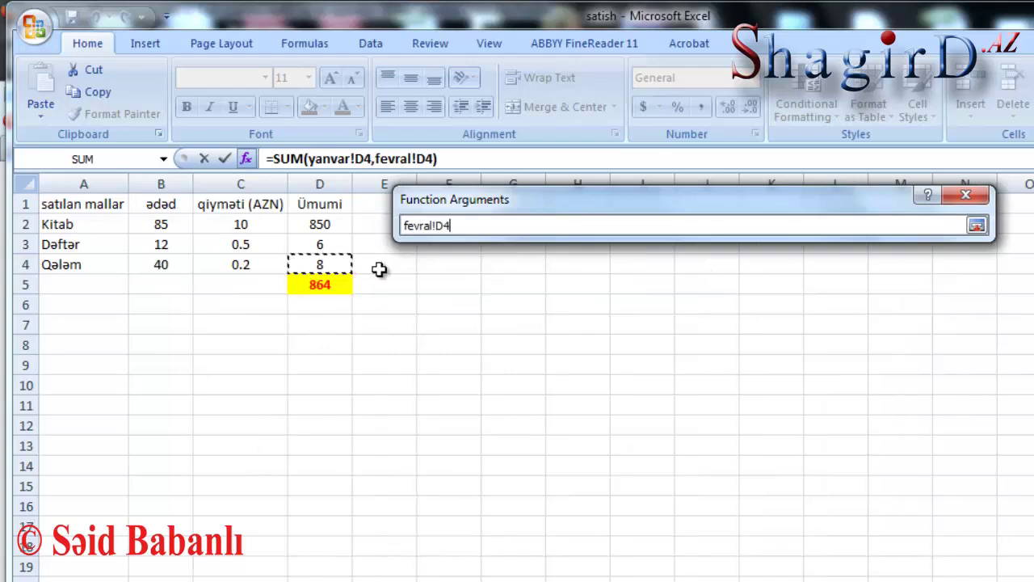
key("Return")
left_click(717, 298)
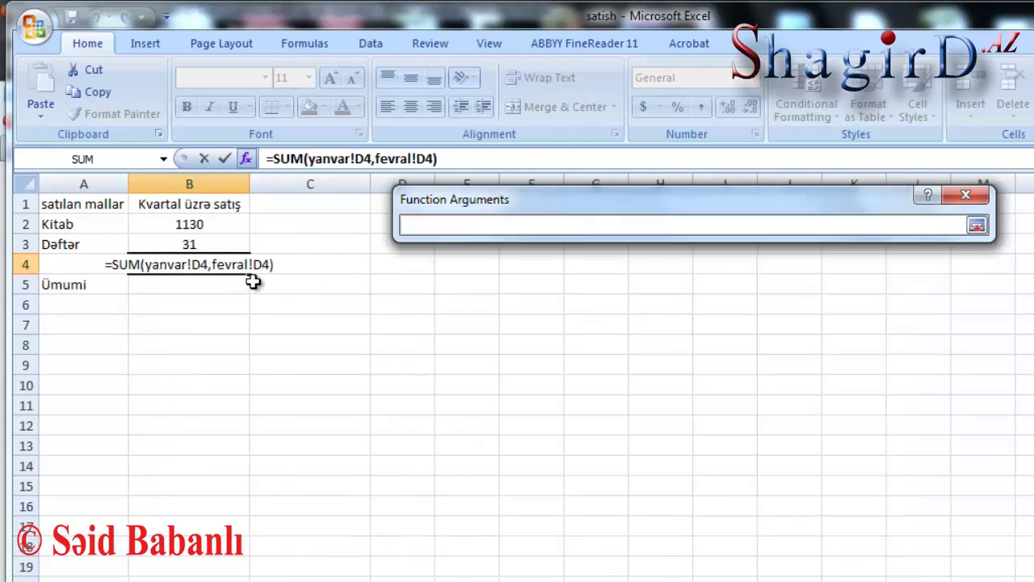
left_click(246, 575)
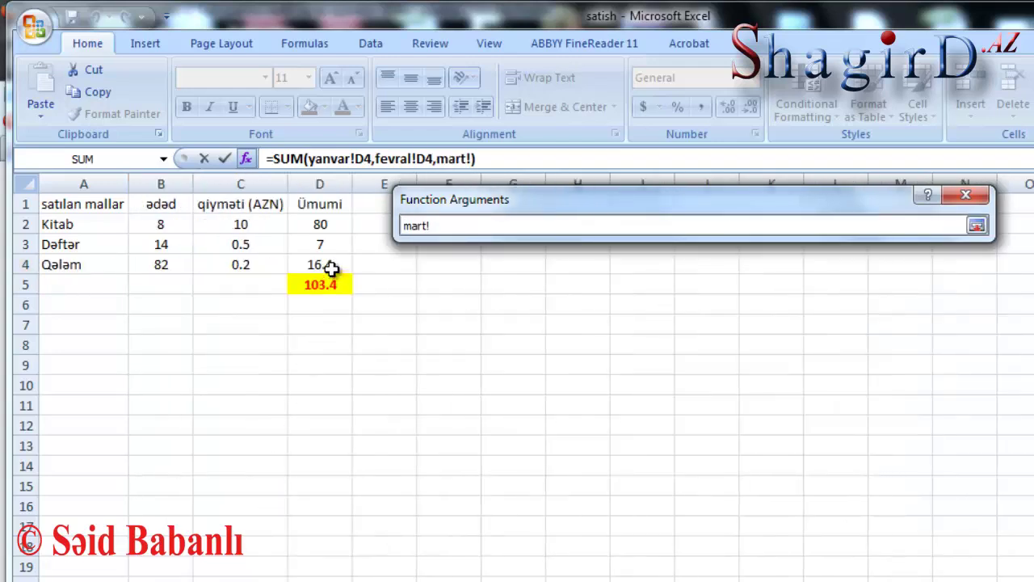
left_click(328, 267)
key("Return")
left_click(858, 503)
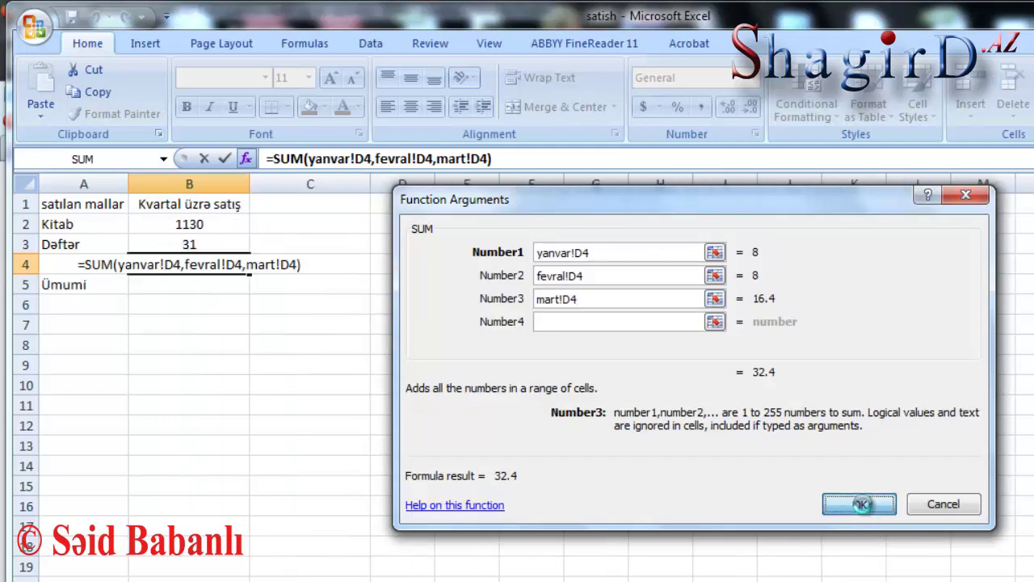
left_click(189, 286)
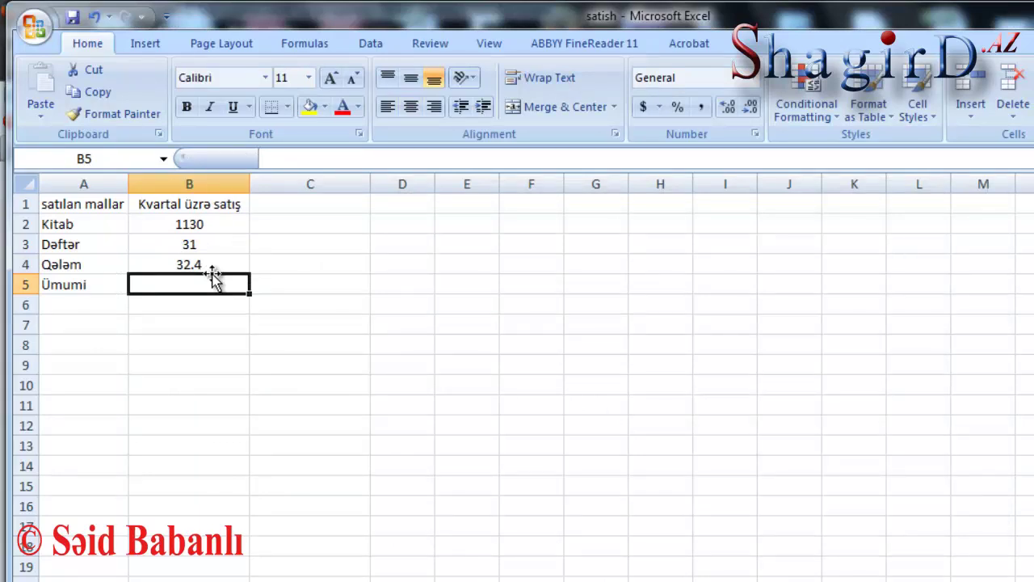
Start a =SUM( formula in B5 with yanvar!D5 as the first argument
type("=su")
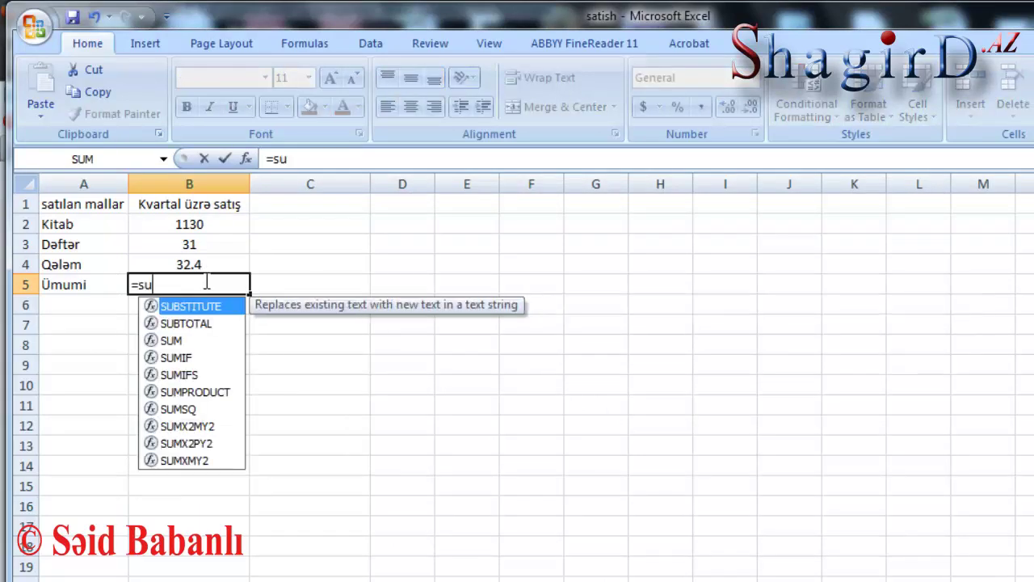
type("m(")
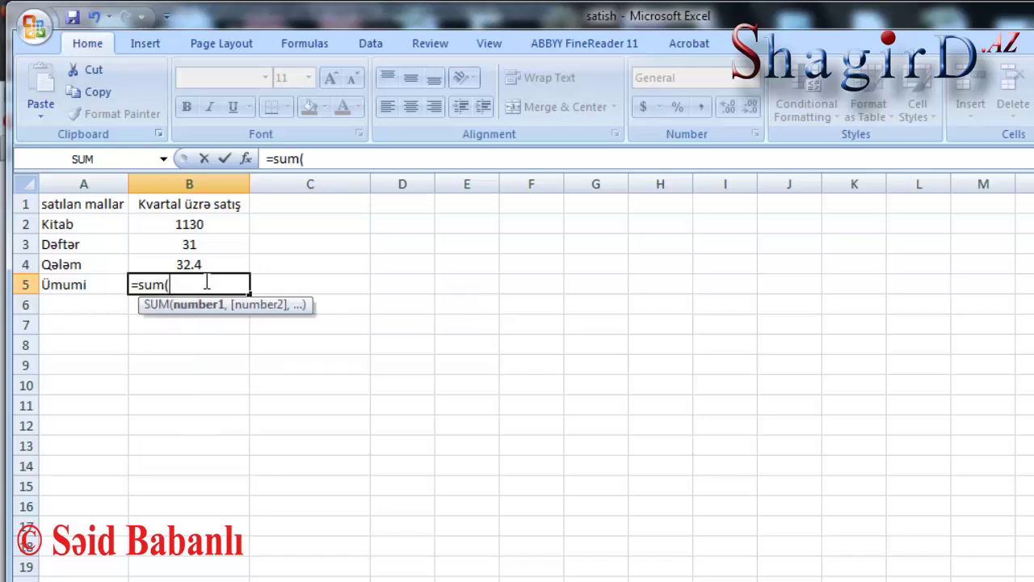
left_click(247, 160)
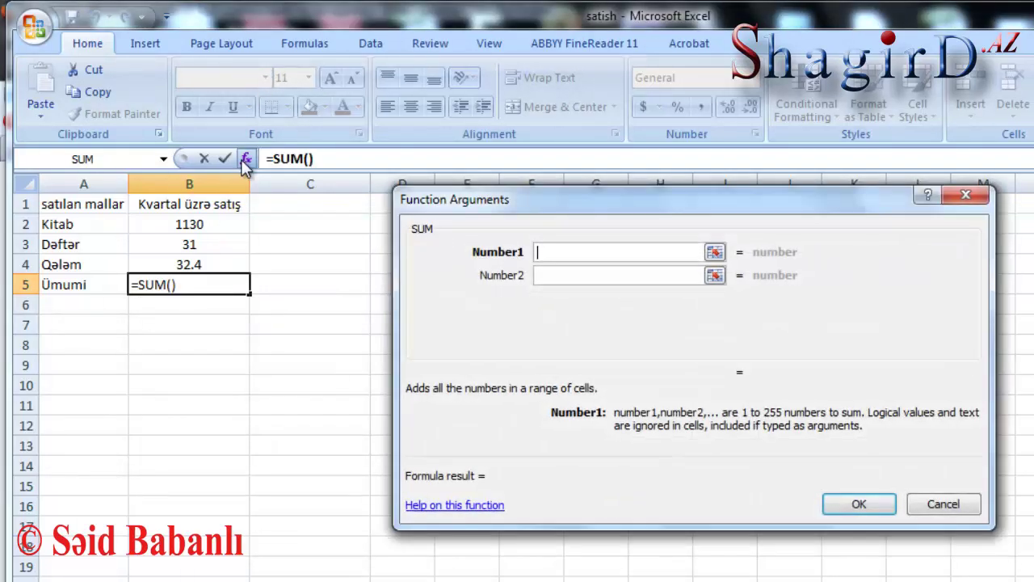
left_click(714, 251)
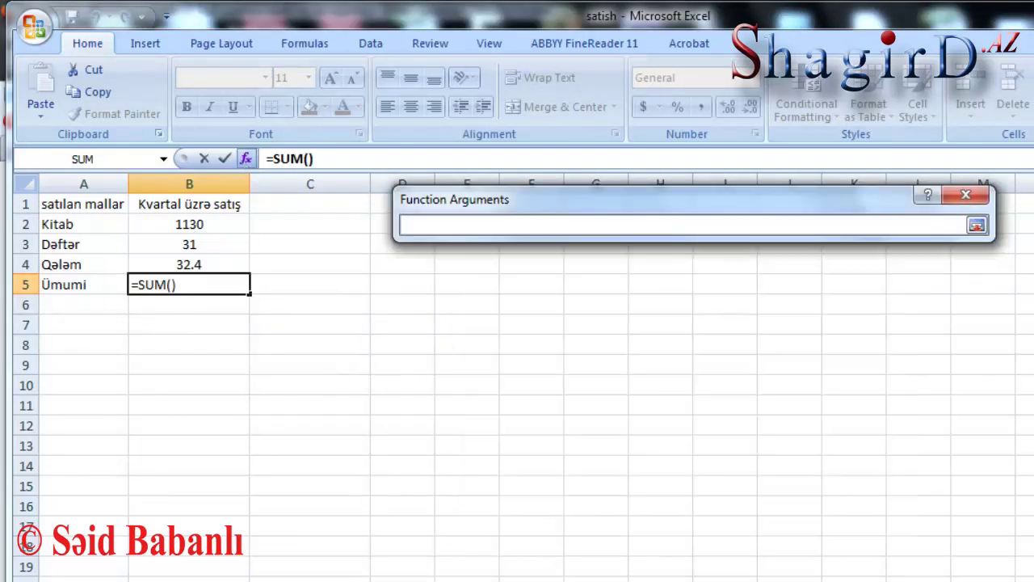
left_click(229, 580)
left_click(320, 285)
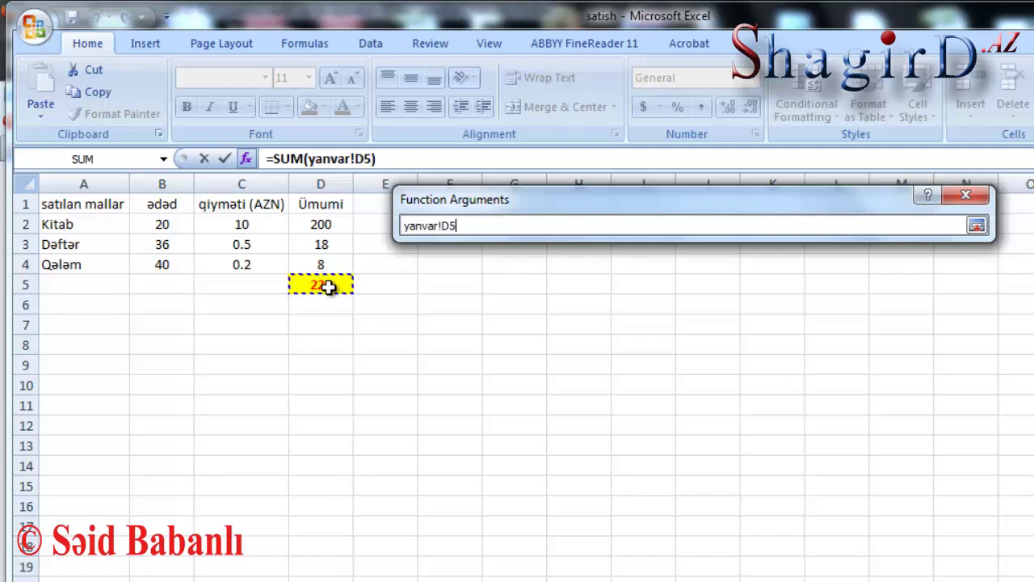
key("Return")
Add fevral!D5 and mart!D5 and confirm, giving the grand total of 1193.4
left_click(721, 278)
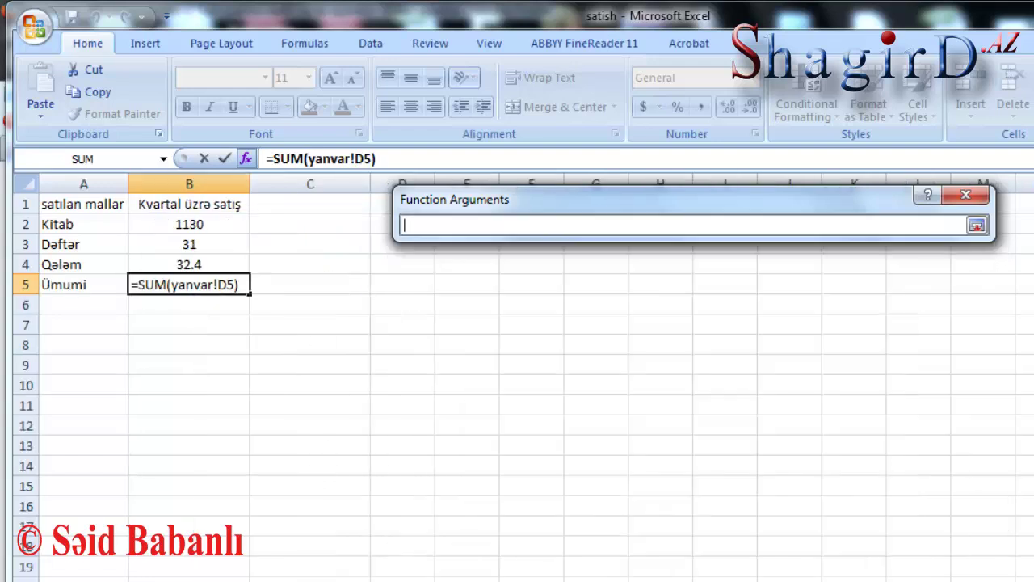
left_click(275, 580)
left_click(340, 285)
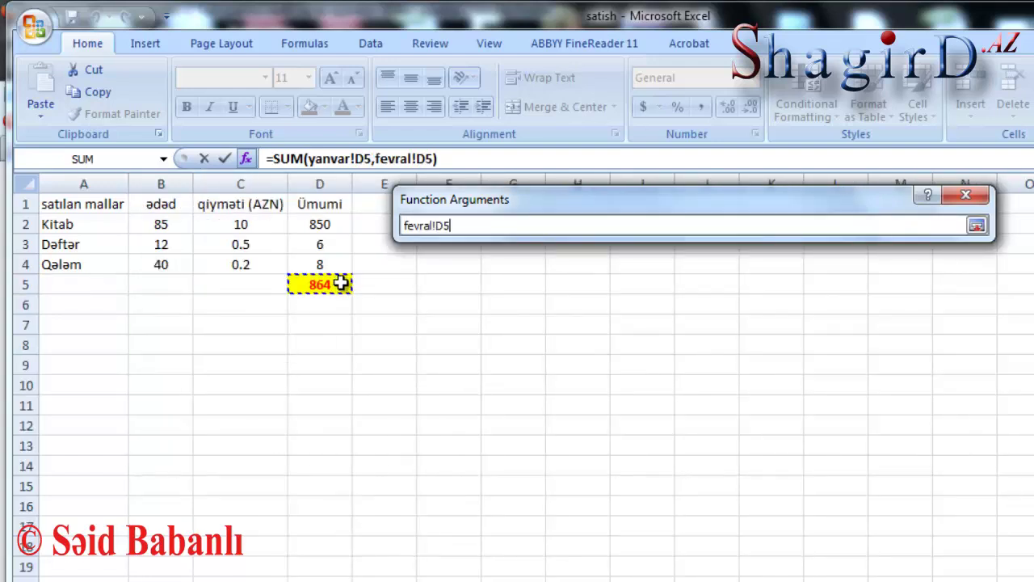
key("Return")
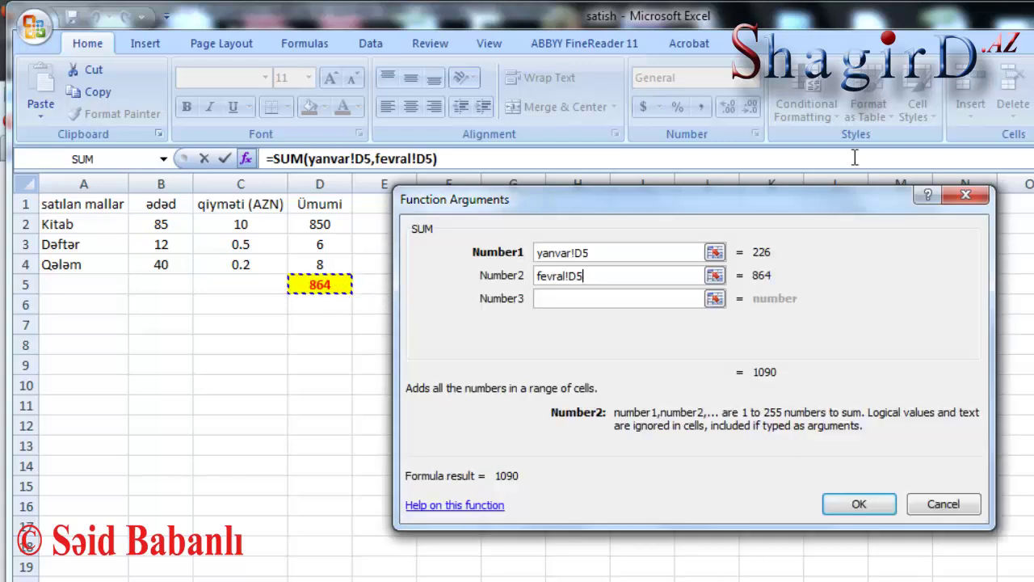
left_click(714, 296)
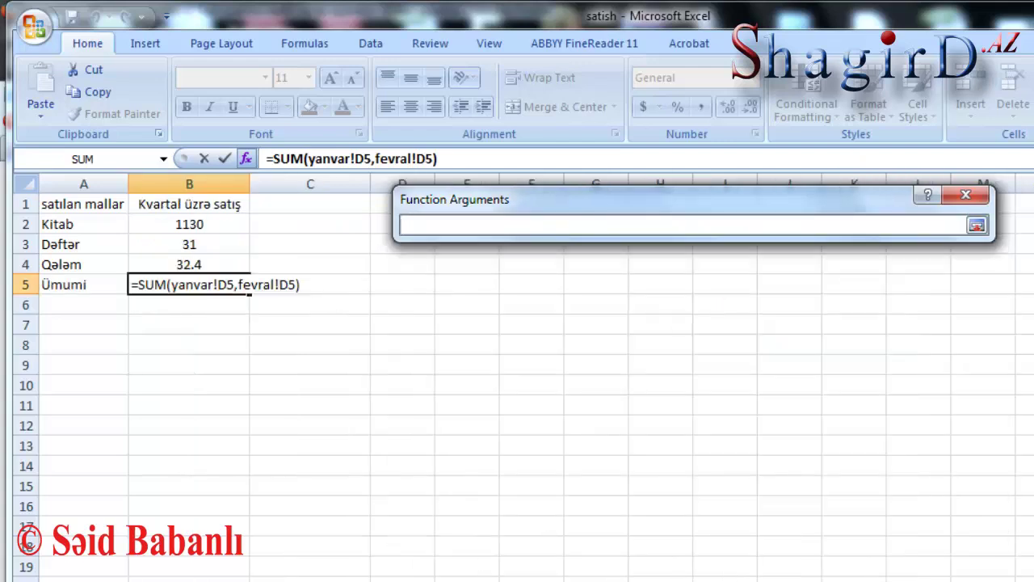
left_click(323, 580)
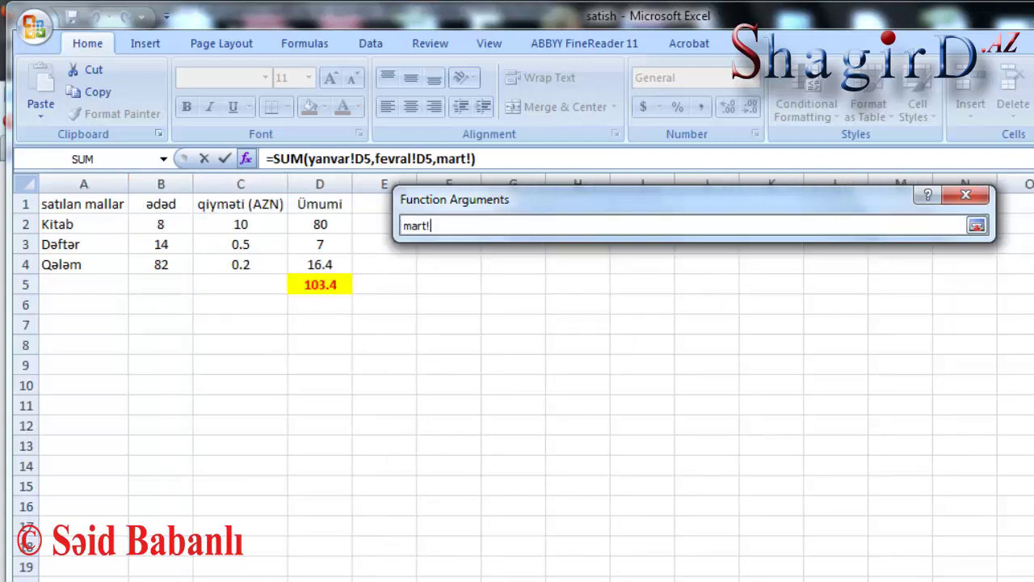
left_click(330, 287)
key("Return")
left_click(859, 505)
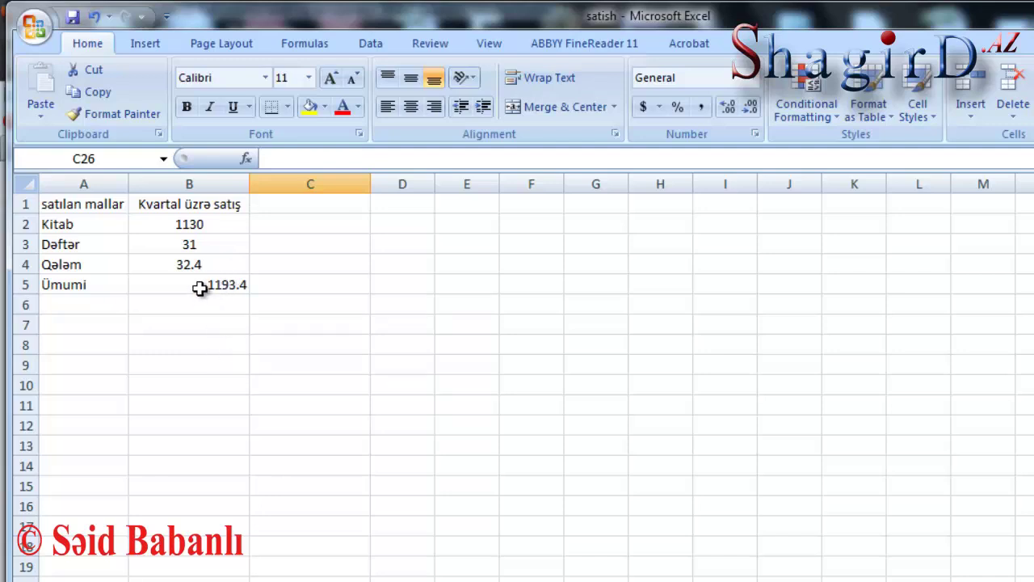
left_click(204, 284)
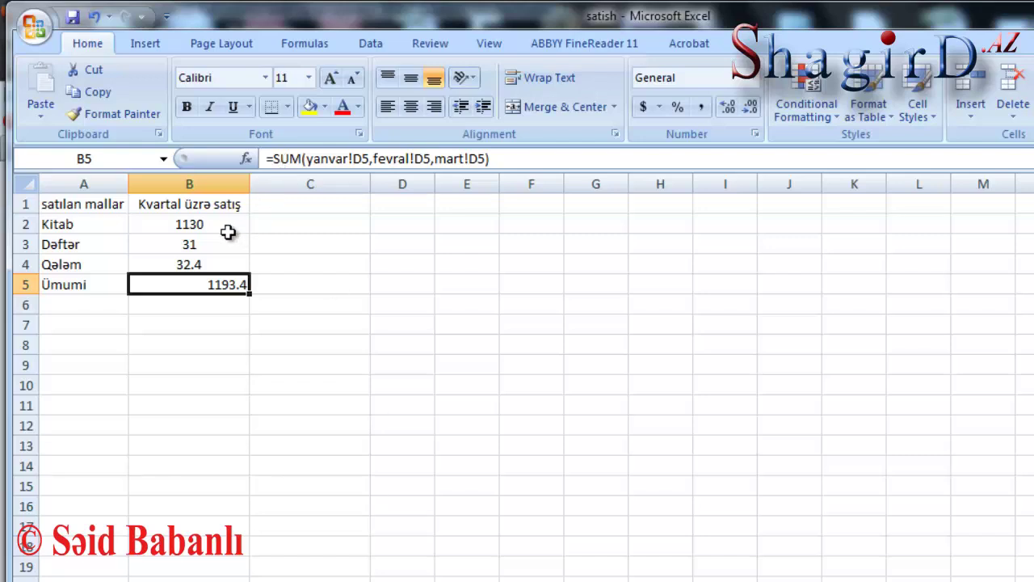
Center-align the values in B2:B5, including the 1193.4 grand total
left_click_drag(226, 229, 221, 285)
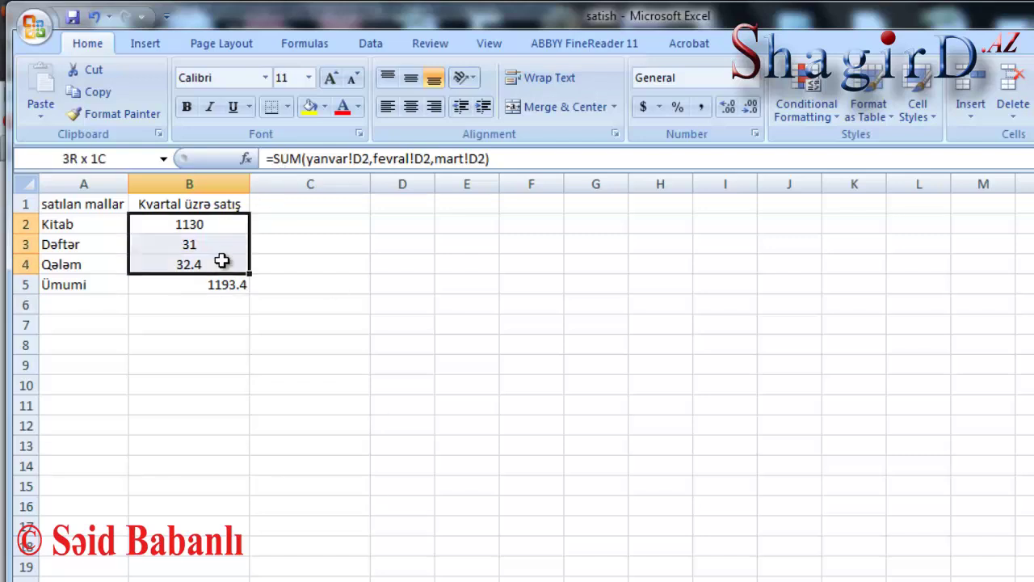
left_click(410, 108)
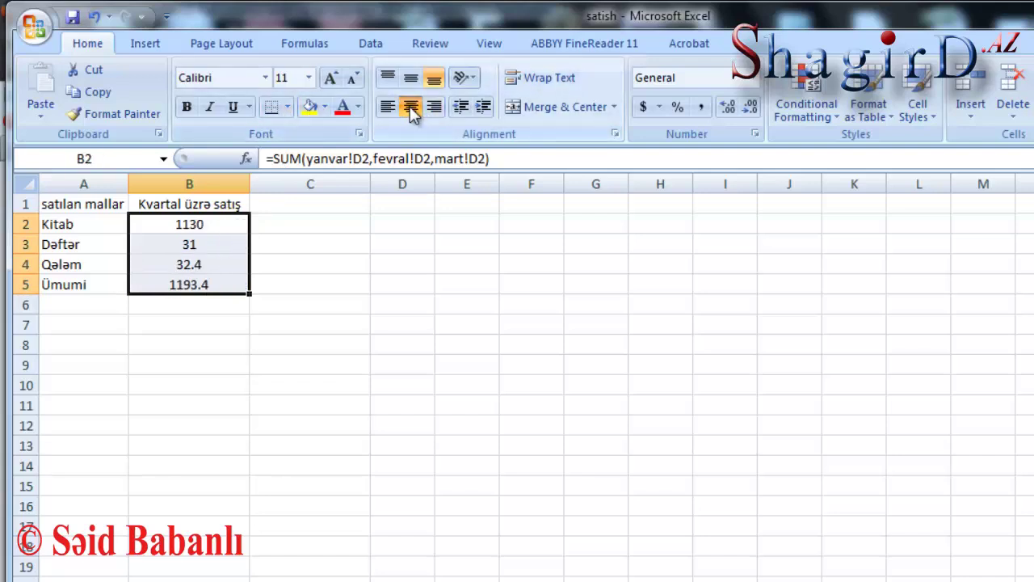